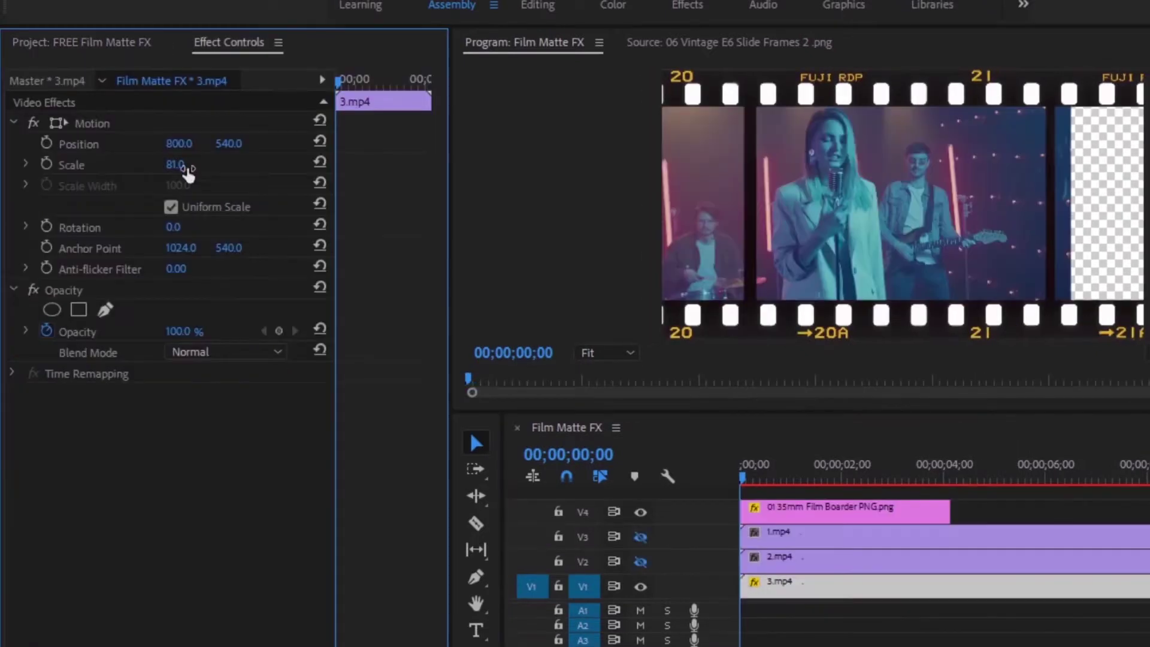
Start a hand-drawn Mask (1) on the opacity of 3.mp4 inside the 35mm film strip.
{"action": "left_click", "coordinate": [105, 309]}
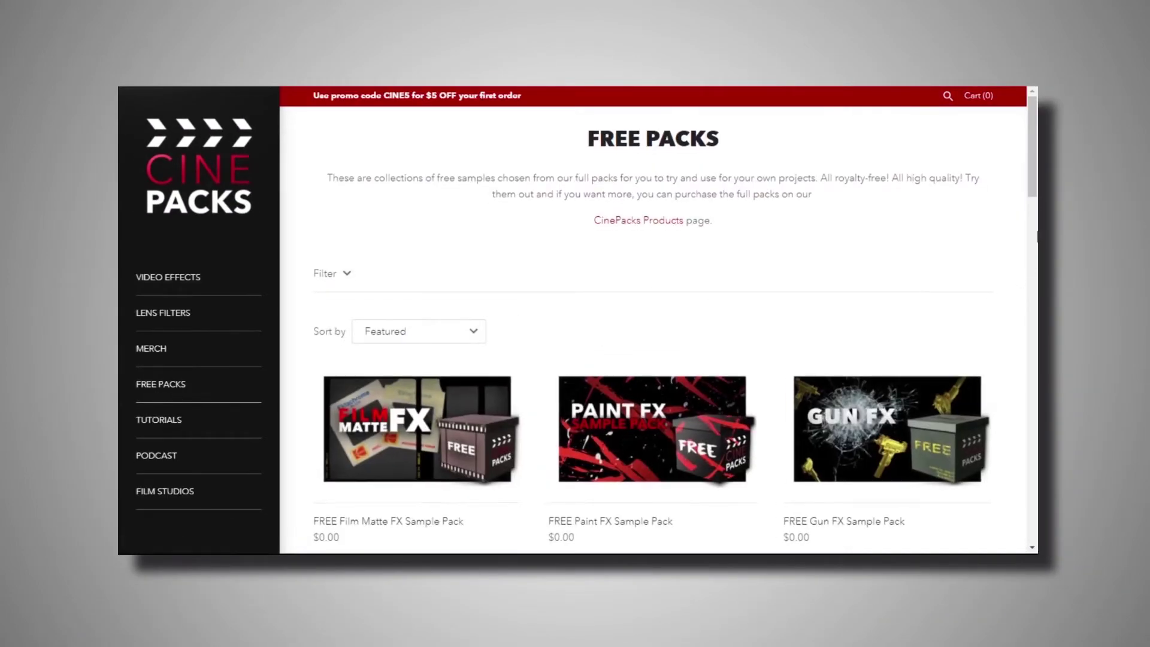
Open the FREE Film Matte FX Sample Pack, add it to the cart and go to checkout.
{"action": "scroll", "coordinate": [1030, 246], "scroll_direction": "down", "scroll_amount": 5}
{"action": "mouse_move", "coordinate": [1032, 226]}
{"action": "left_mouse_down"}
{"action": "mouse_move", "coordinate": [1018, 522]}
{"action": "mouse_move", "coordinate": [1029, 200]}
{"action": "mouse_move", "coordinate": [1028, 233]}
{"action": "left_mouse_up"}
{"action": "left_click", "coordinate": [405, 303]}
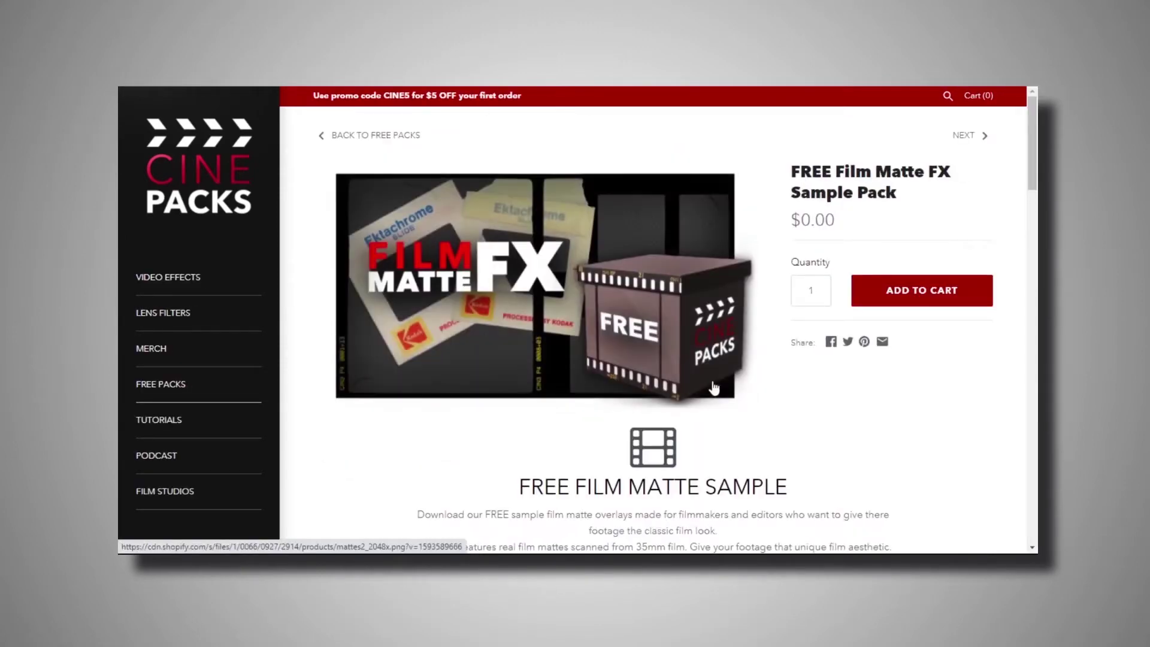
{"action": "left_click", "coordinate": [752, 311]}
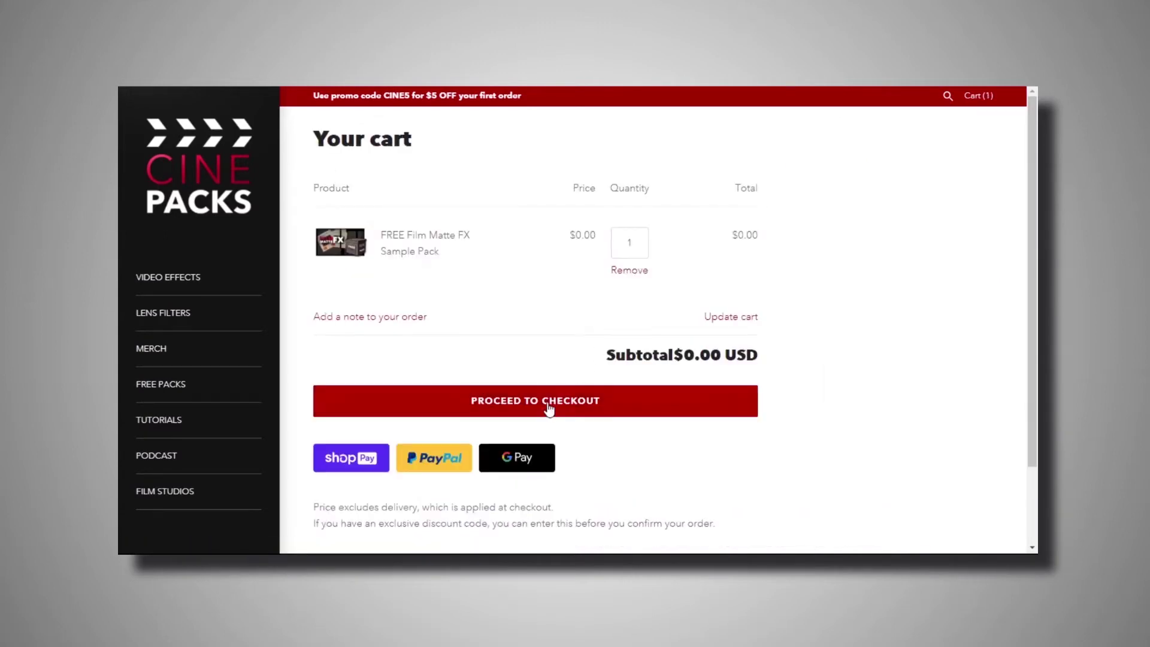
{"action": "left_click", "coordinate": [546, 408]}
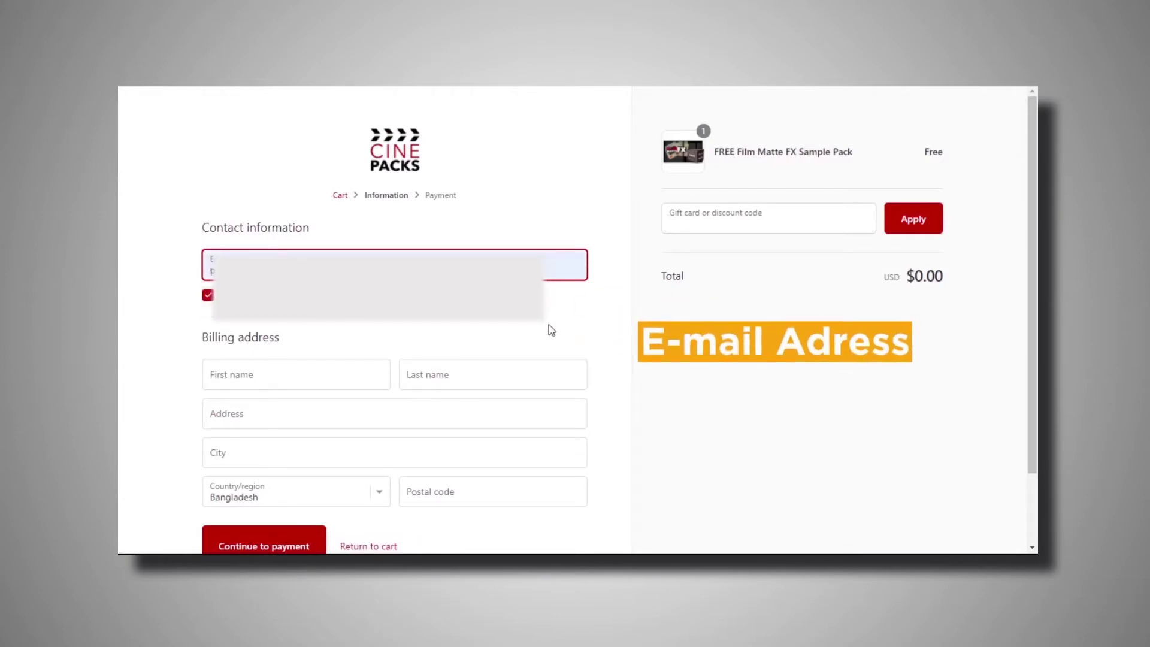
Autofill the contact and billing details, continue to payment and complete the $0.00 order.
{"action": "left_click", "coordinate": [462, 322]}
{"action": "scroll", "coordinate": [425, 305], "scroll_direction": "down", "scroll_amount": 2}
{"action": "left_click", "coordinate": [326, 290]}
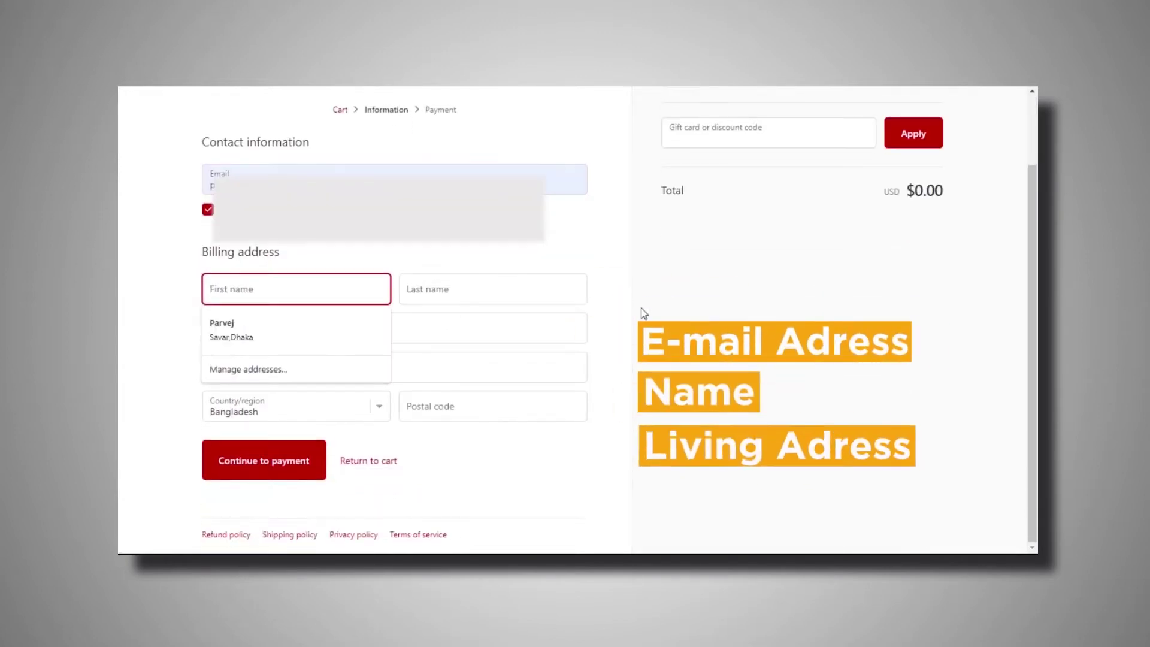
{"action": "left_click", "coordinate": [359, 322]}
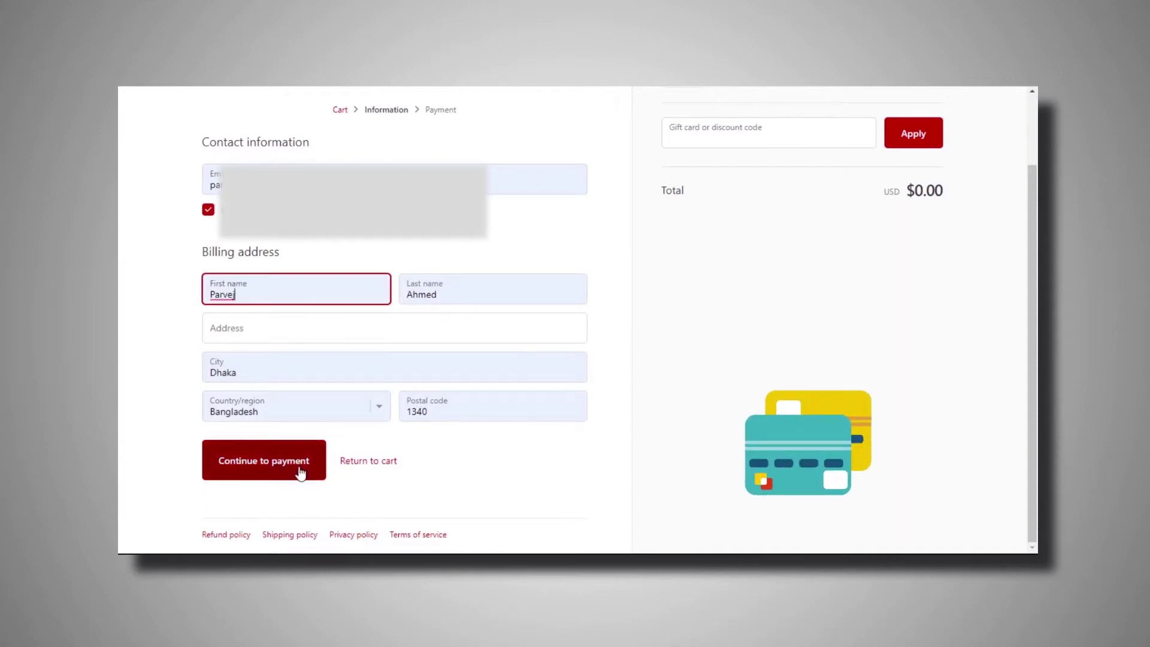
{"action": "left_click", "coordinate": [277, 471]}
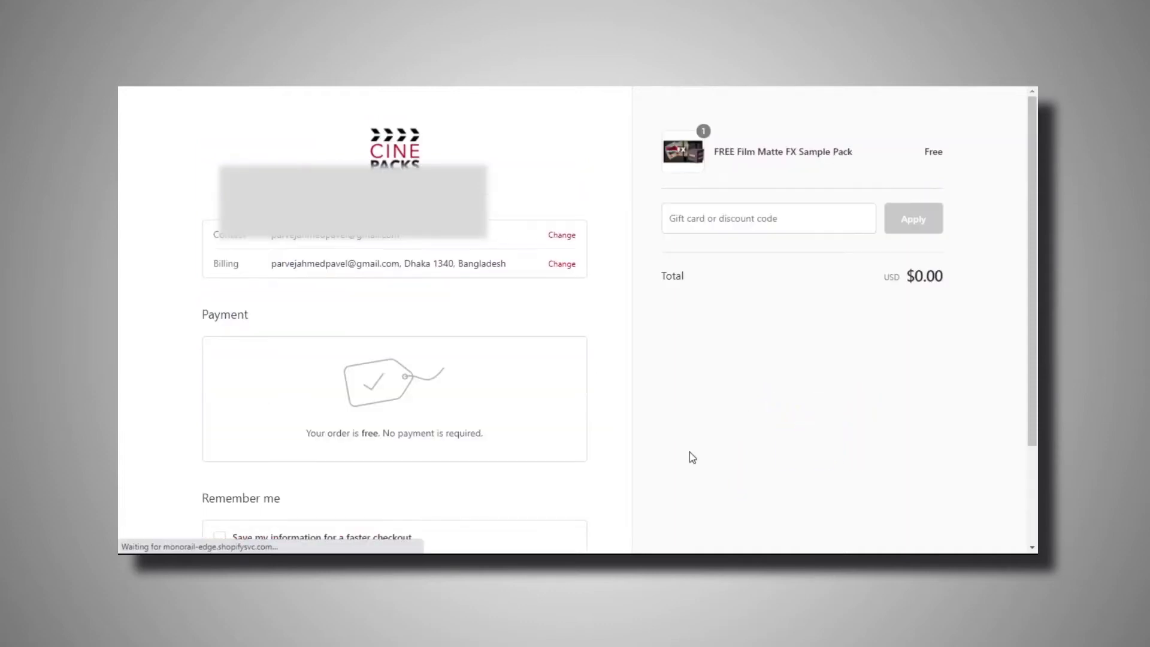
{"action": "scroll", "coordinate": [659, 437], "scroll_direction": "down", "scroll_amount": 3}
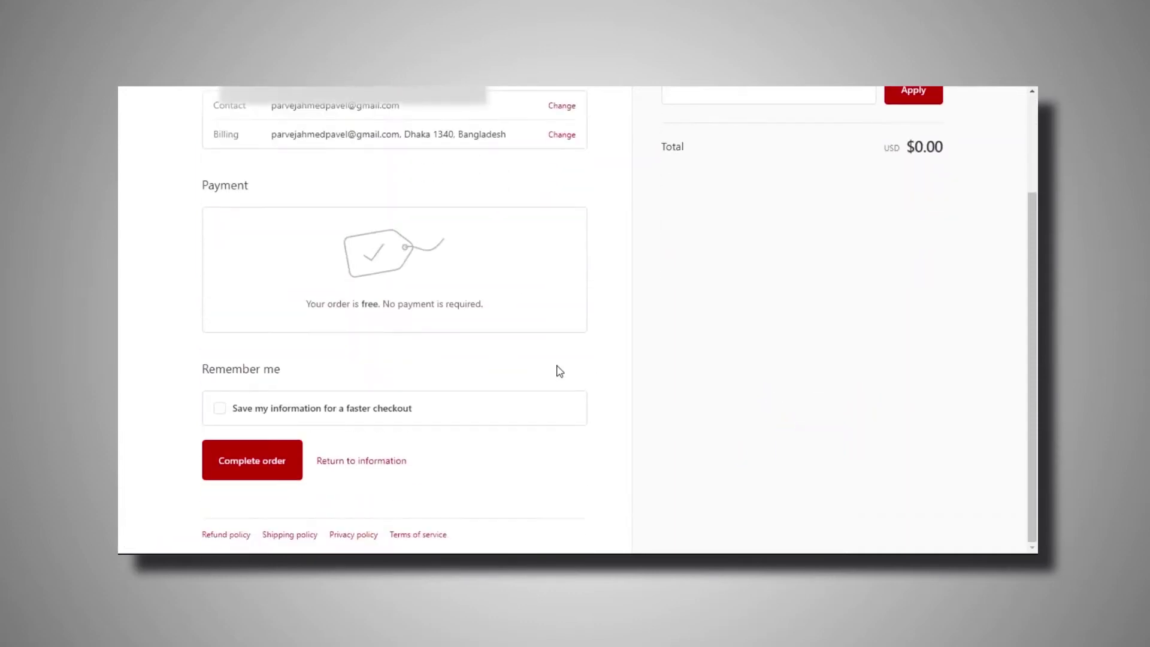
{"action": "left_click", "coordinate": [257, 471]}
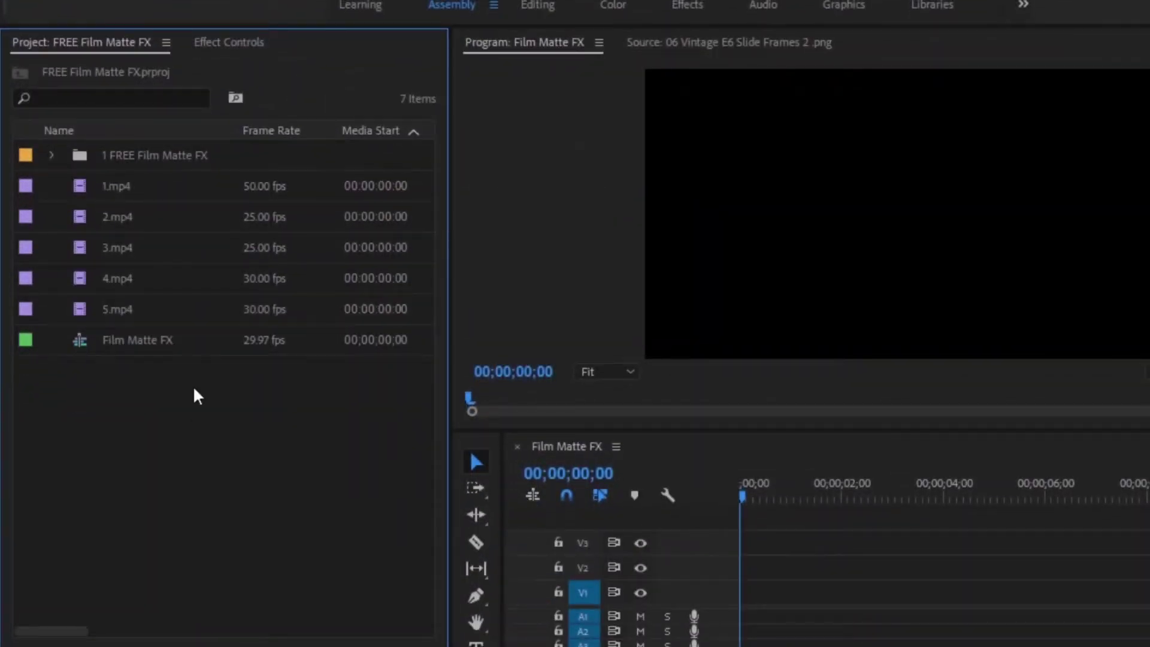
Open the 1 FREE Film Matte FX bin in a floating window, resize it, and select 01 35mm Film Boarder.
{"action": "left_click", "coordinate": [171, 157]}
{"action": "double_click", "coordinate": [247, 156]}
{"action": "left_click_drag", "start_coordinate": [365, 63], "coordinate": [290, 78]}
{"action": "left_click_drag", "start_coordinate": [633, 509], "coordinate": [451, 509]}
{"action": "left_click", "coordinate": [107, 234]}
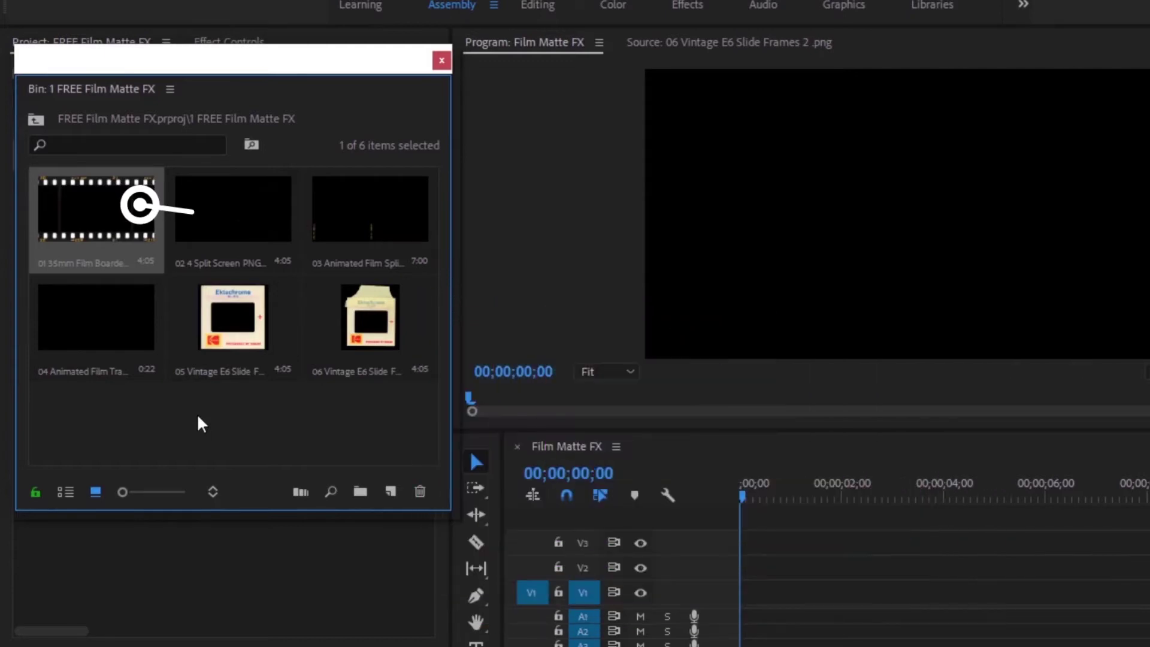
Preview the split-screen, animated film and Vintage E6 slide mattes, close the bin window, then select clips 1–5.mp4.
{"action": "left_click", "coordinate": [244, 244]}
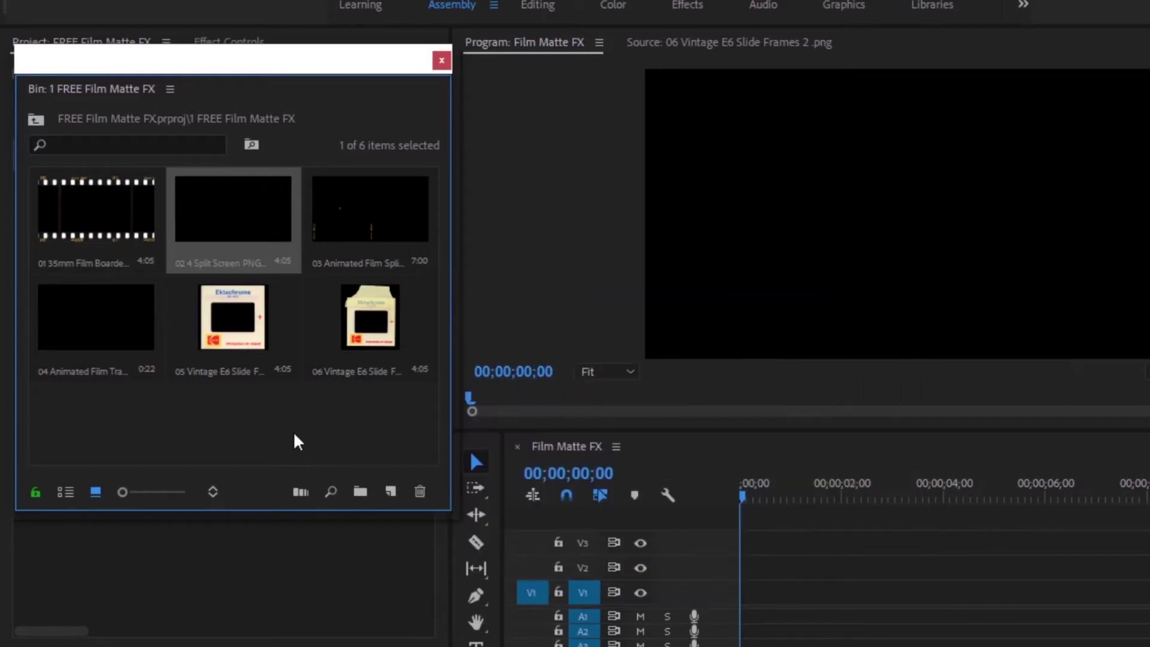
{"action": "left_click", "coordinate": [352, 223]}
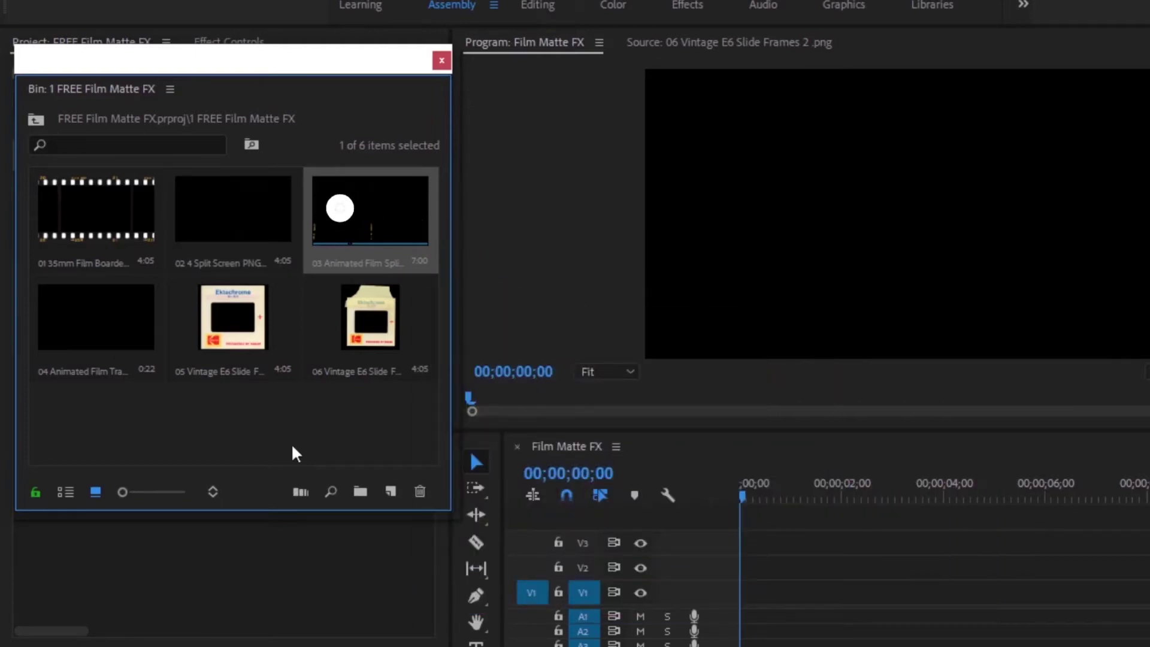
{"action": "left_click", "coordinate": [85, 333]}
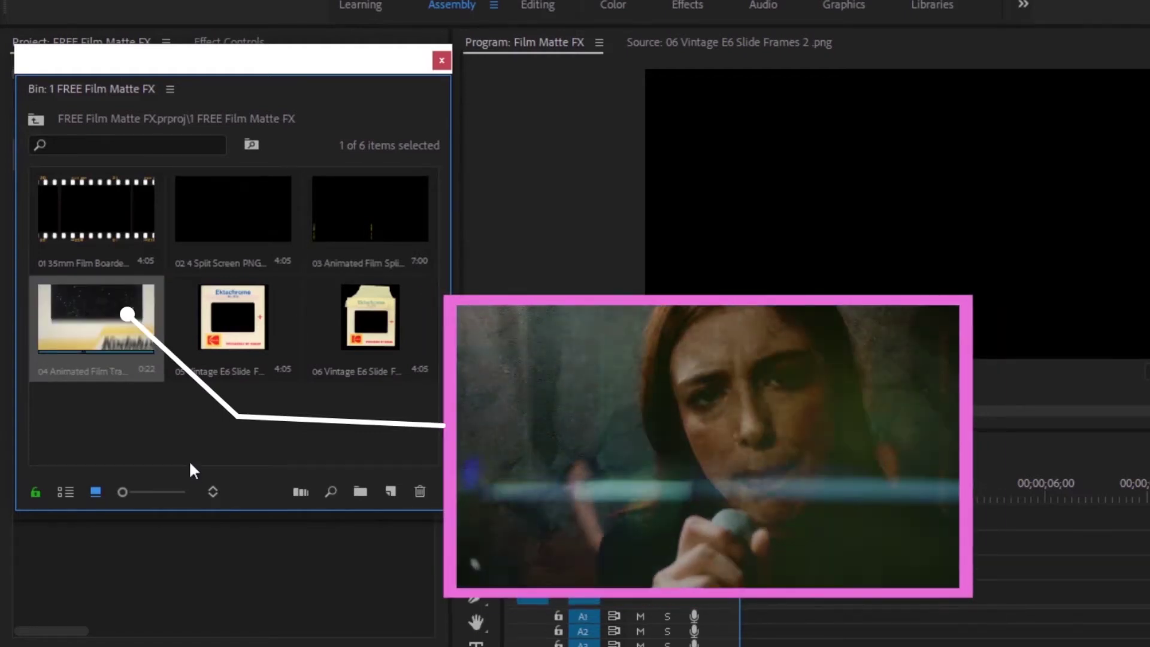
{"action": "left_click", "coordinate": [223, 345]}
{"action": "key", "text": "Right"}
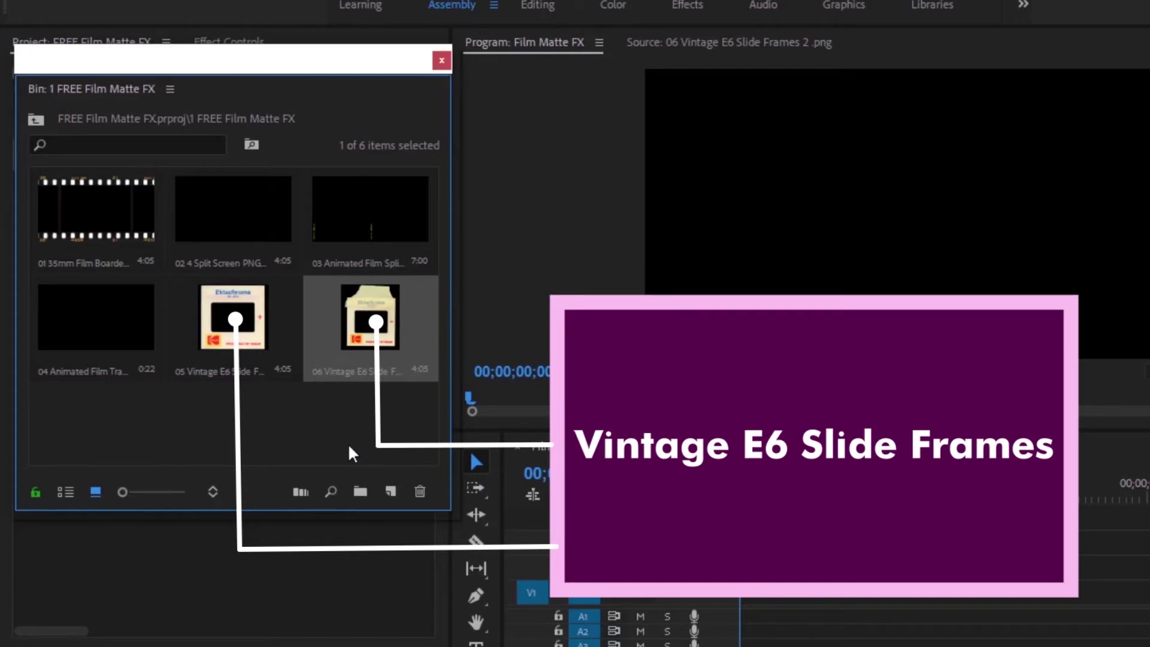
{"action": "left_click", "coordinate": [441, 61]}
{"action": "left_click_drag", "start_coordinate": [54, 180], "coordinate": [129, 309]}
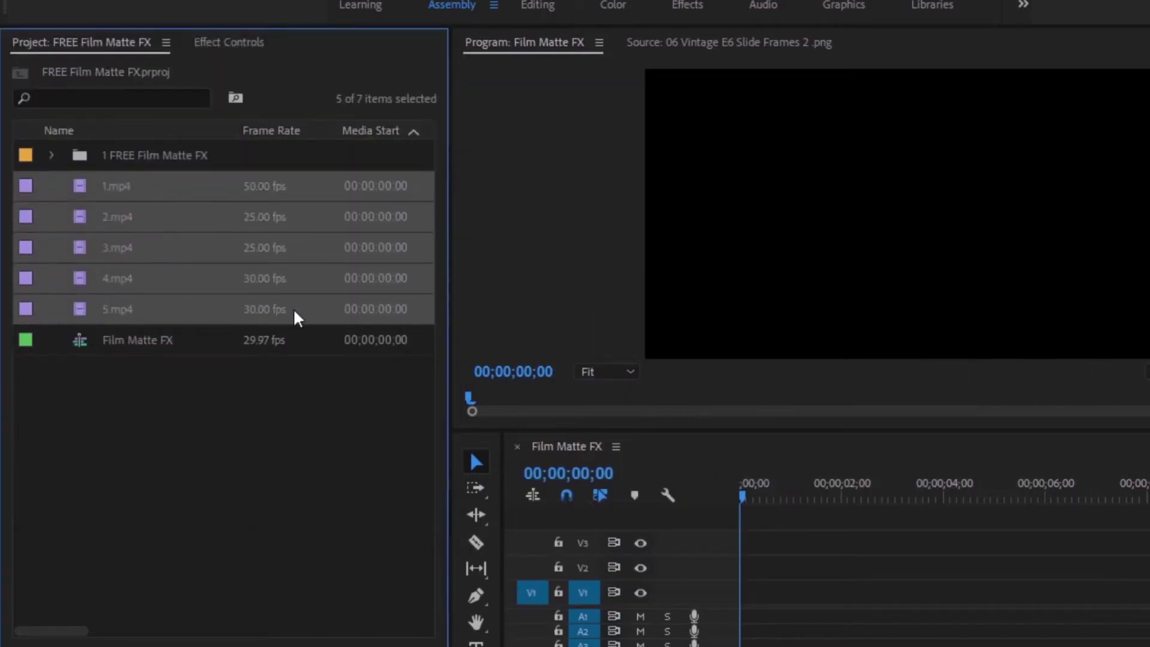
Put 01 35mm Film Boarder on V4 set to frame size, with 1.mp4 on V1 beneath it.
{"action": "left_click", "coordinate": [244, 426]}
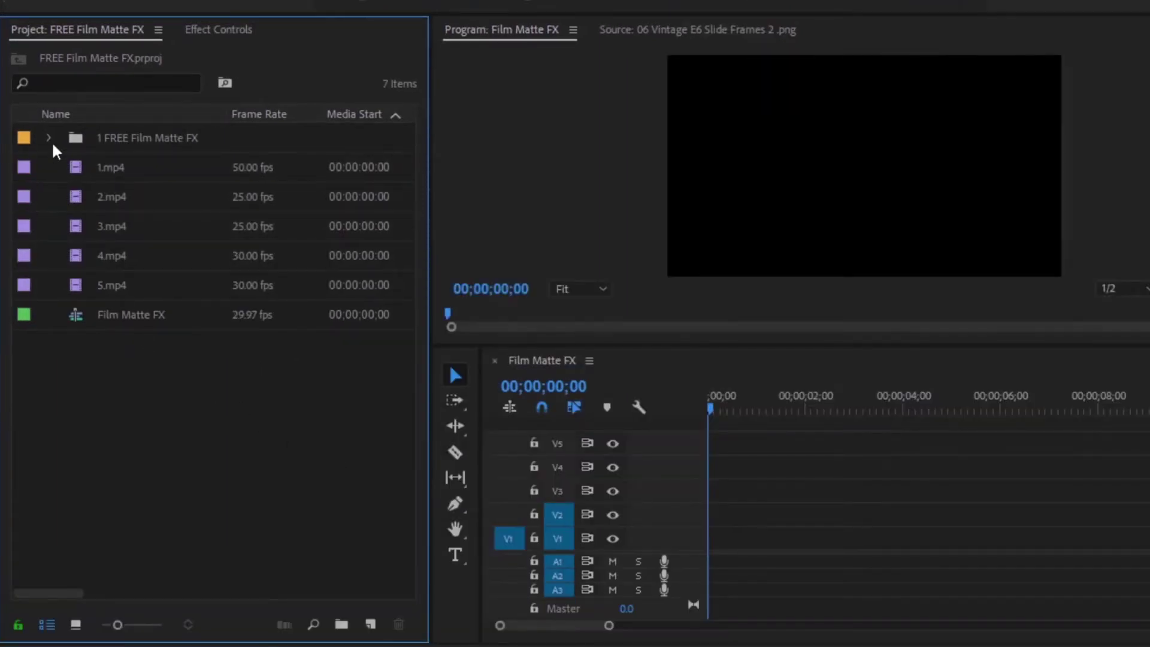
{"action": "left_click", "coordinate": [49, 137]}
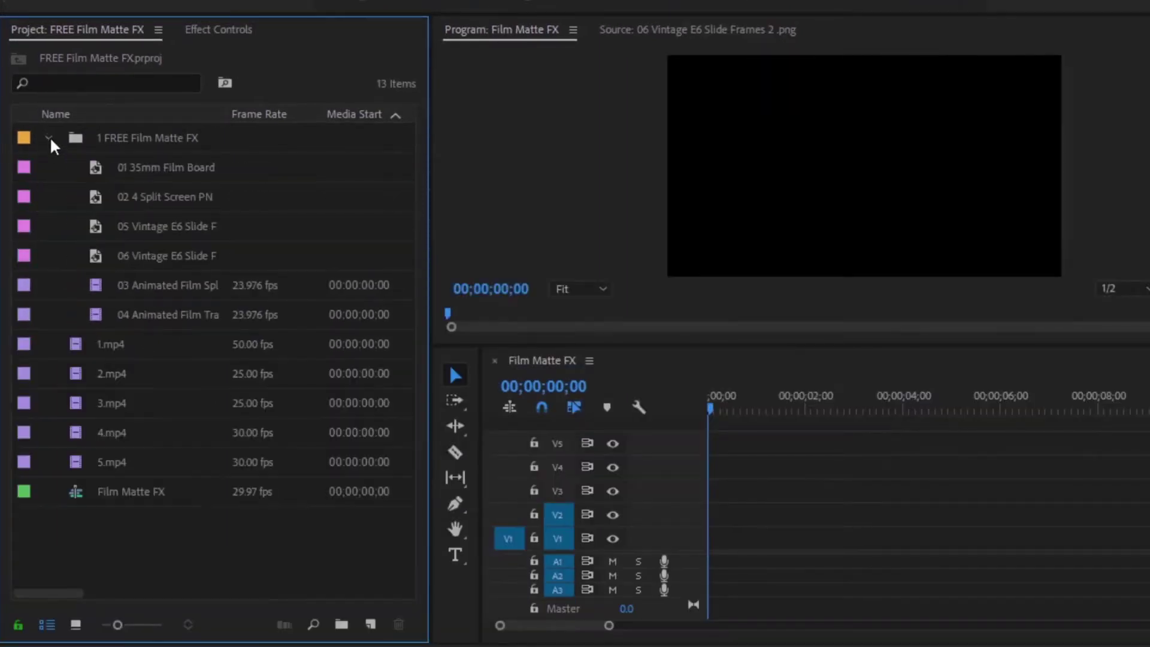
{"action": "left_click", "coordinate": [160, 170]}
{"action": "left_click_drag", "start_coordinate": [174, 170], "coordinate": [700, 467]}
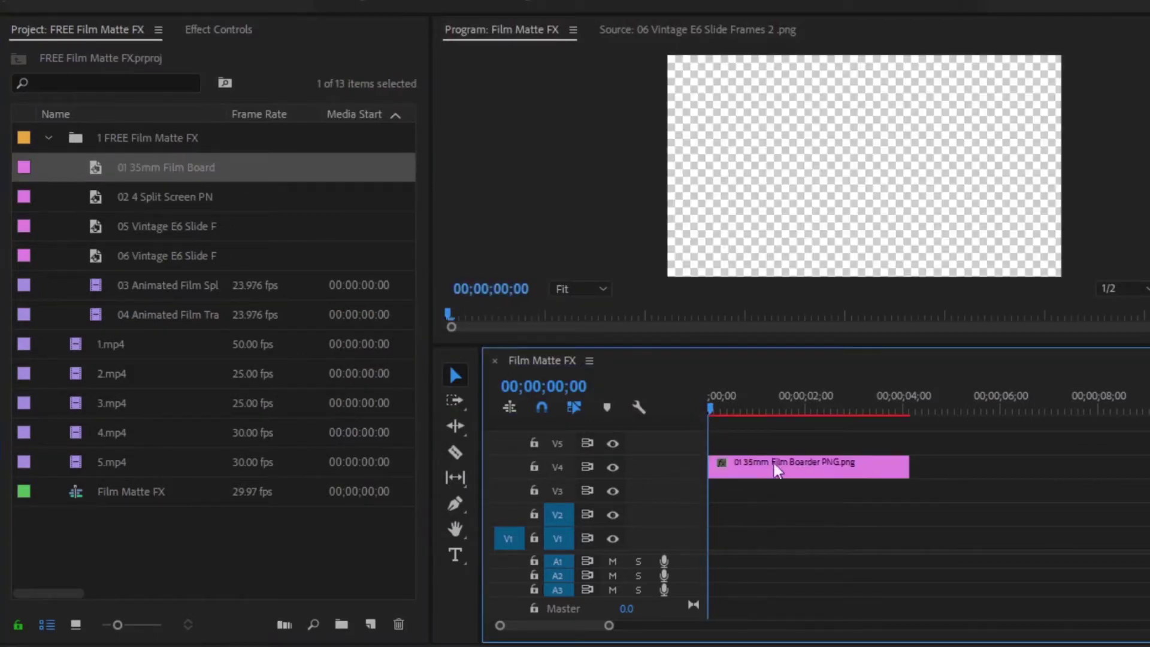
{"action": "right_click", "coordinate": [856, 469]}
{"action": "scroll", "coordinate": [869, 643], "scroll_direction": "down", "scroll_amount": 1}
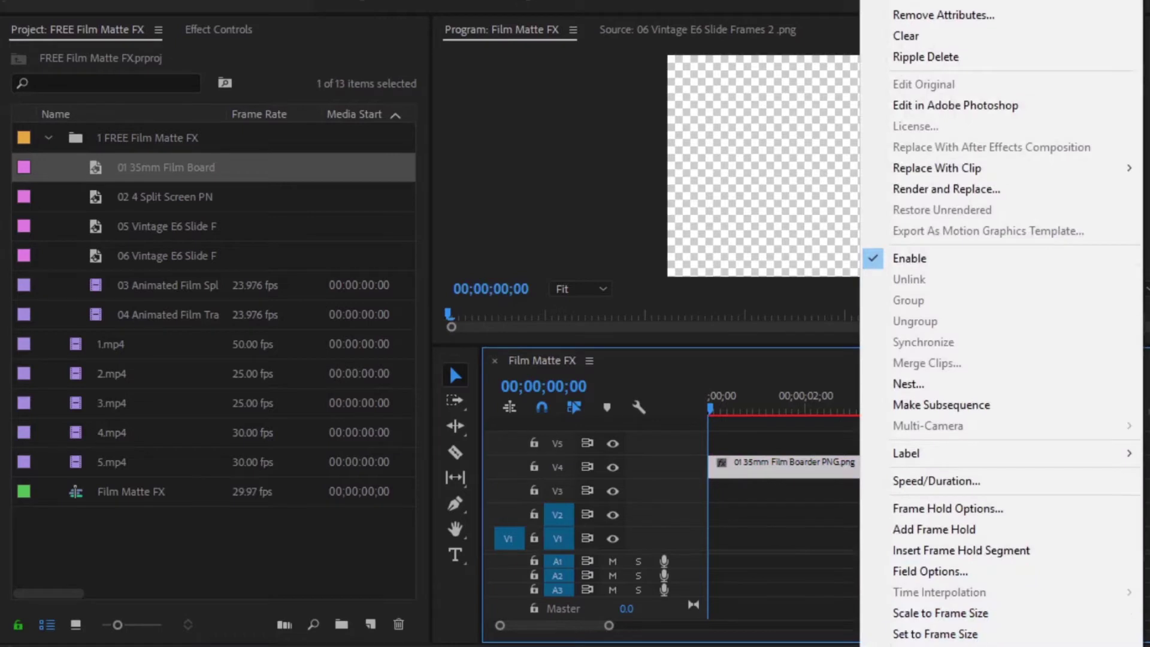
{"action": "left_click", "coordinate": [899, 633]}
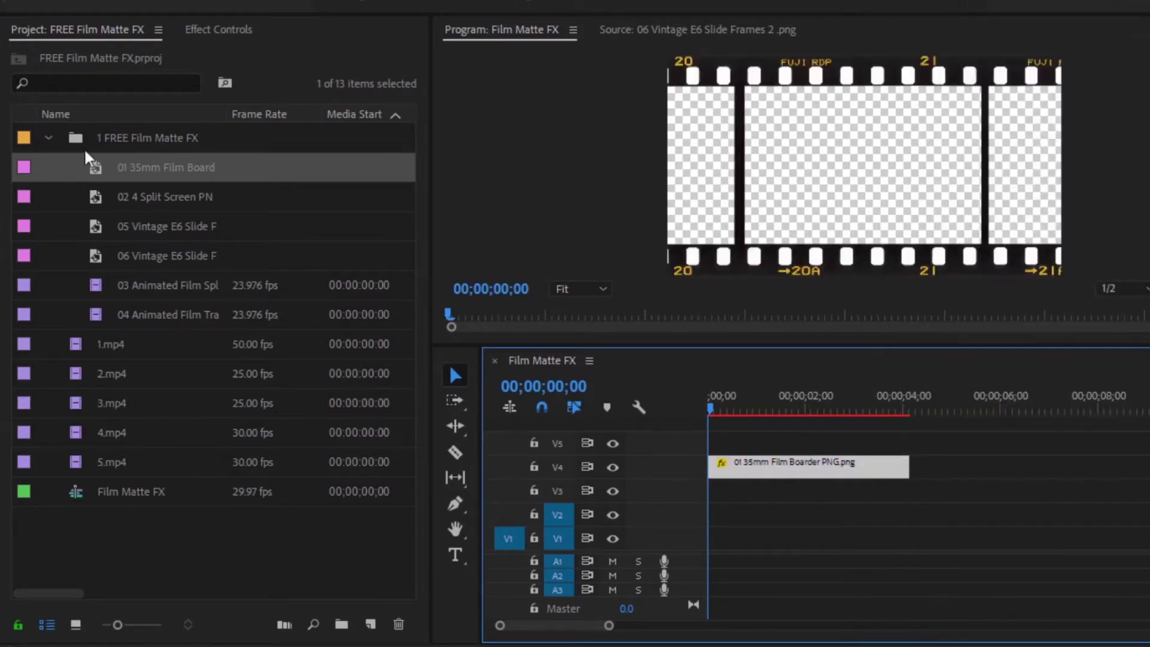
{"action": "left_click", "coordinate": [49, 136]}
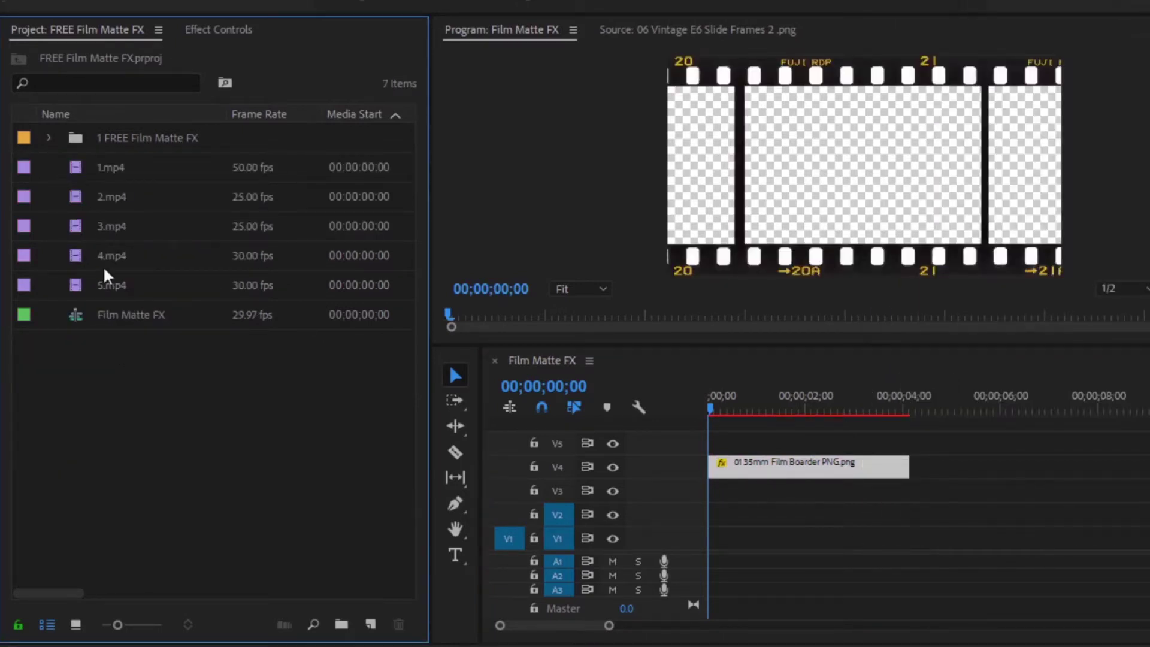
{"action": "left_click_drag", "start_coordinate": [108, 171], "coordinate": [717, 536]}
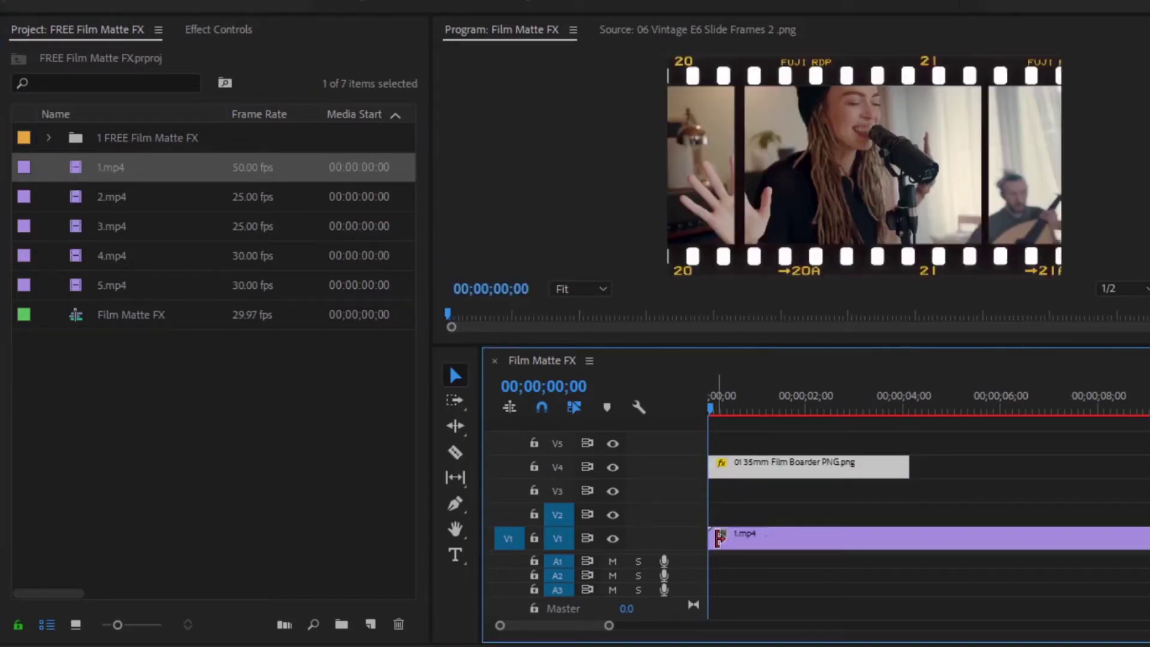
Stack copies of 1.mp4 on V1–V3, then target the V3 copy and show its Effect Controls.
{"action": "left_click", "coordinate": [770, 536]}
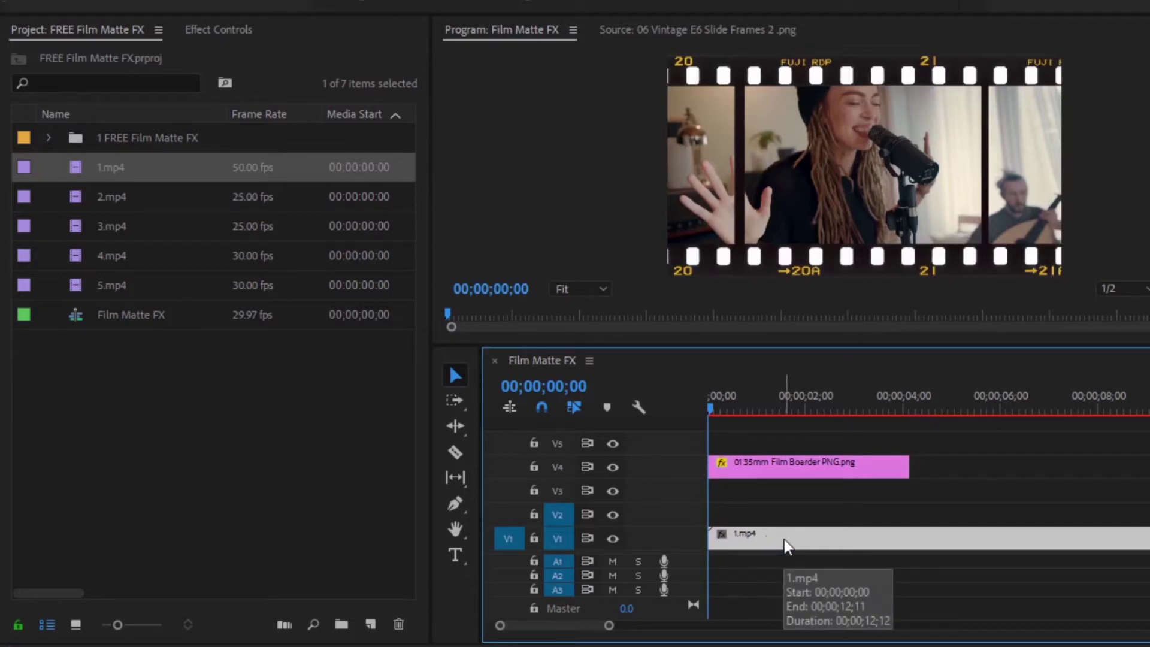
{"action": "left_click_drag", "start_coordinate": [784, 539], "coordinate": [782, 492]}
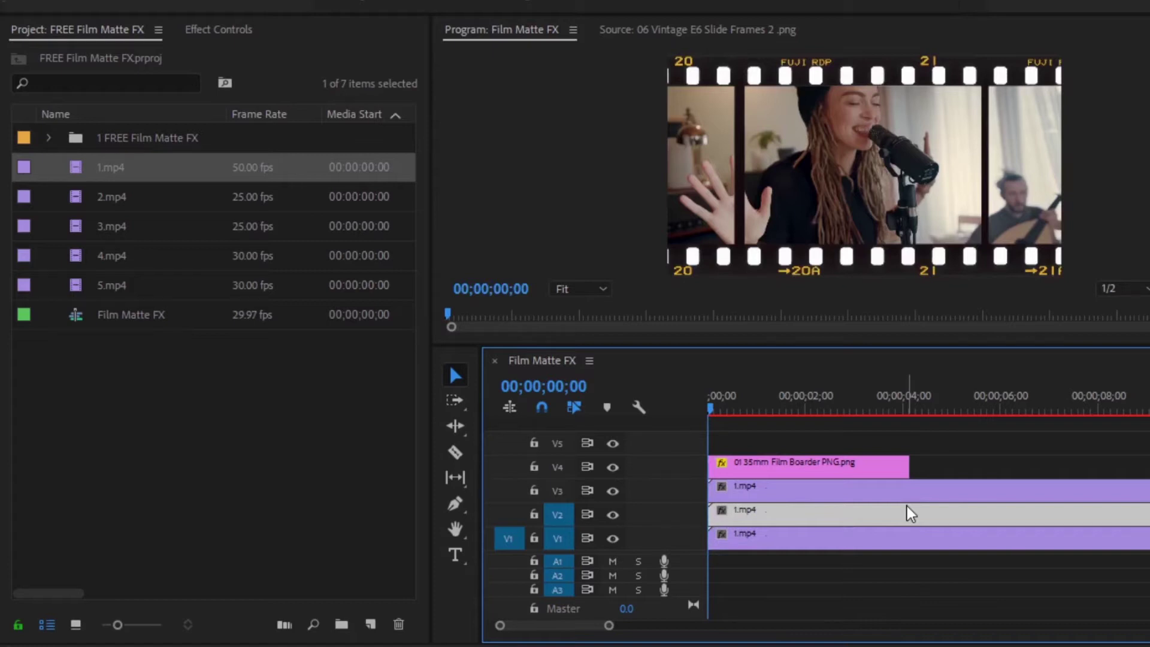
{"action": "left_click", "coordinate": [761, 494]}
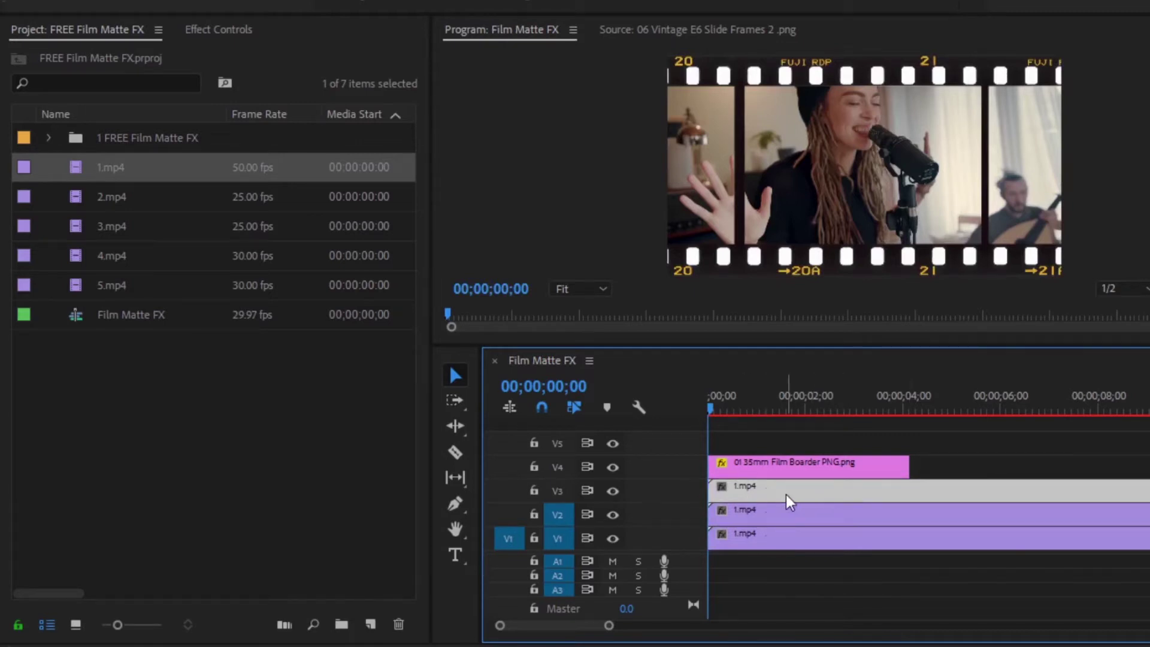
{"action": "left_click", "coordinate": [785, 494]}
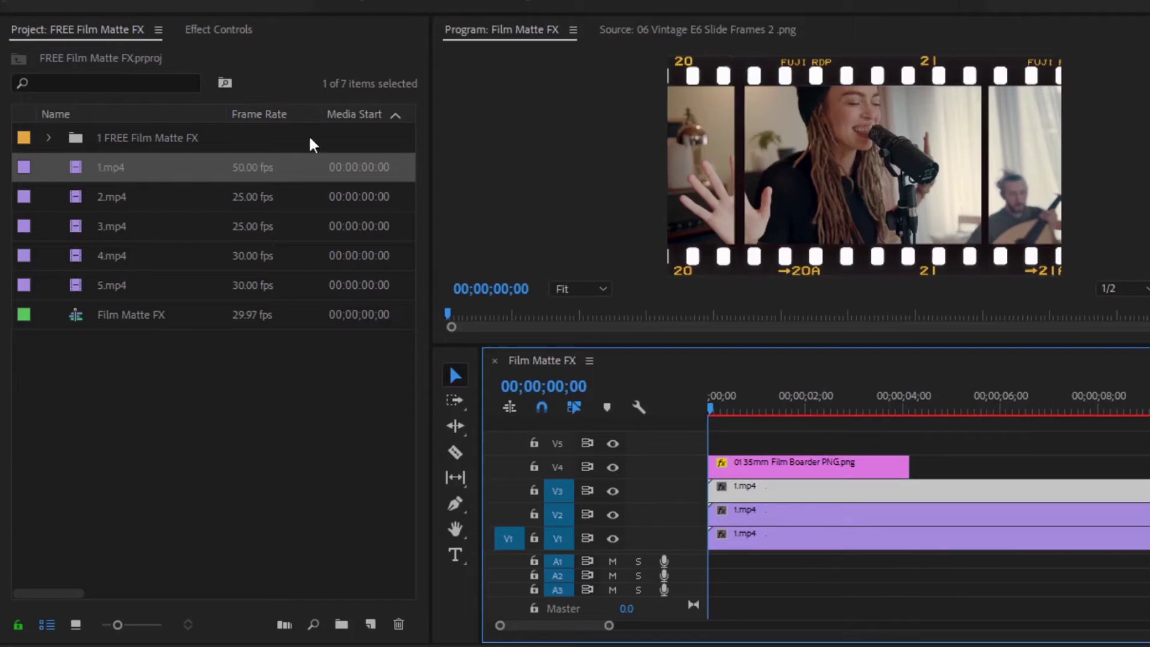
{"action": "left_click", "coordinate": [212, 32]}
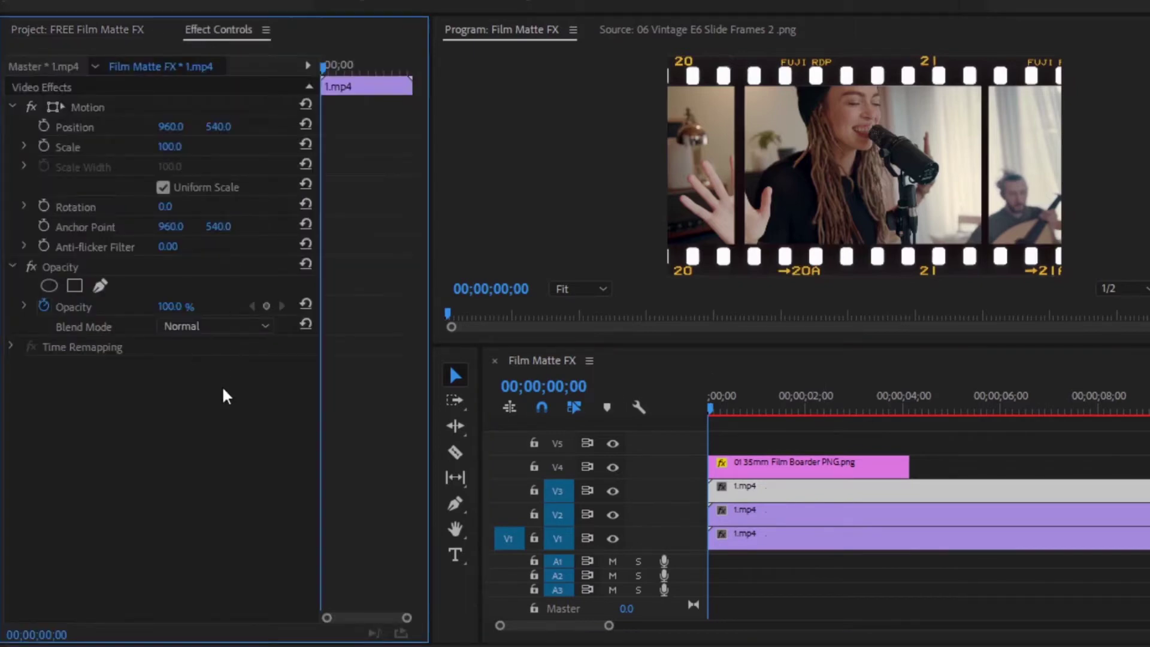
Set the V3 copy's Scale to 73 and hide tracks V1 and V2.
{"action": "left_click", "coordinate": [179, 146]}
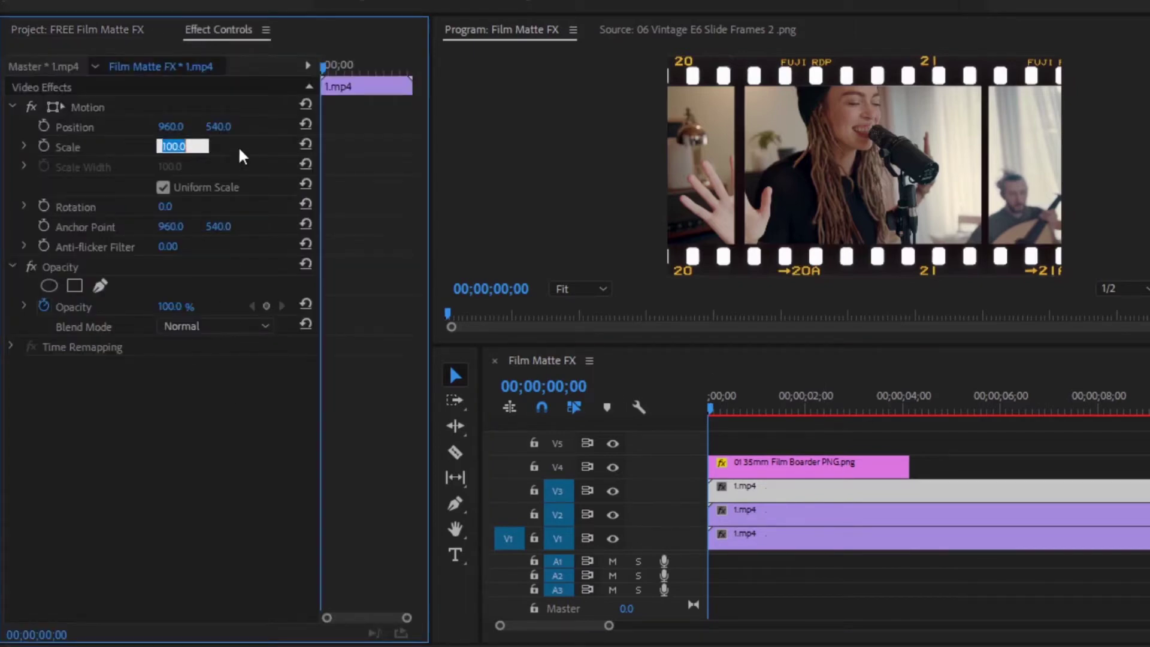
{"action": "type", "text": "73"}
{"action": "key", "text": "Return"}
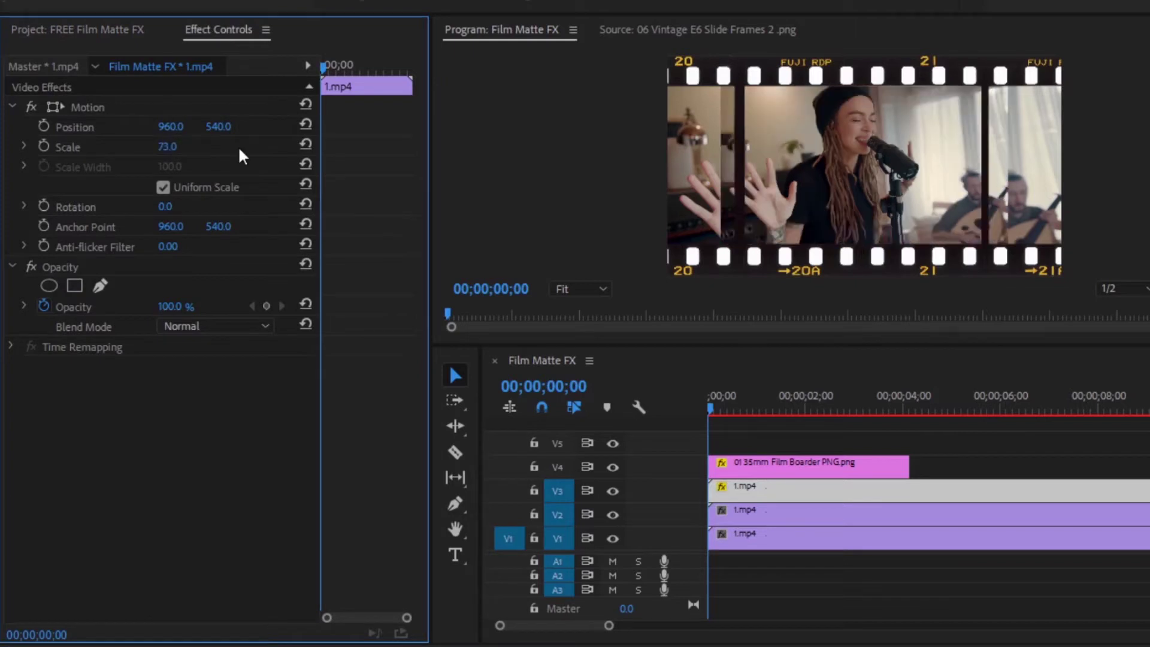
{"action": "left_click", "coordinate": [611, 515]}
{"action": "left_click", "coordinate": [611, 538]}
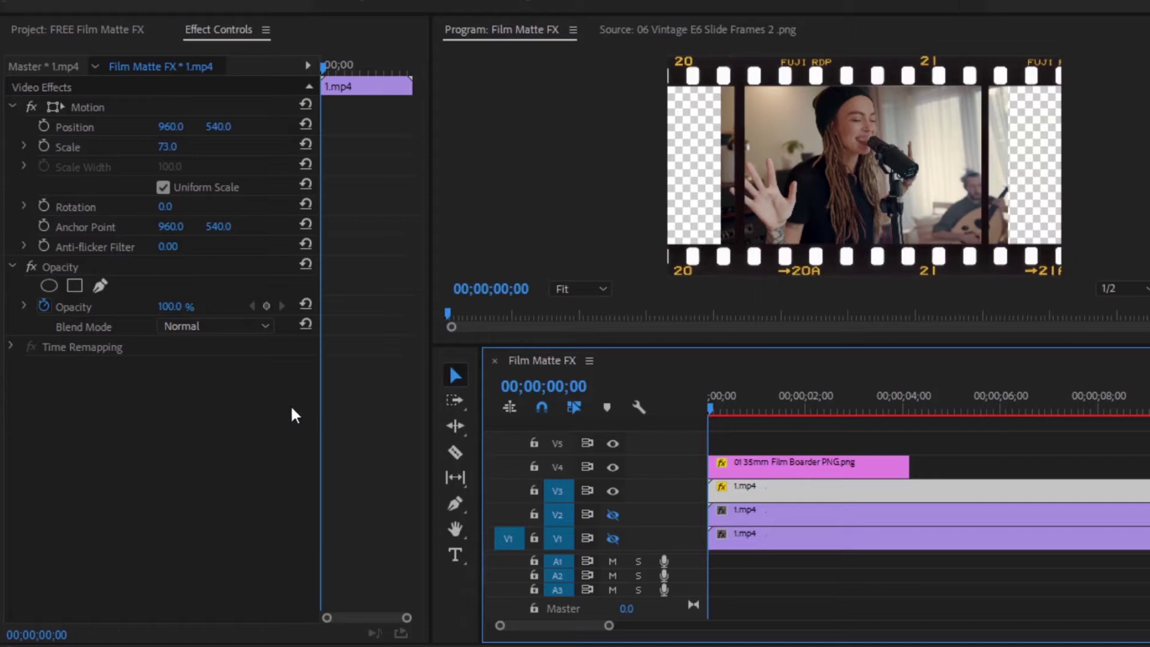
Draw a four-point pen mask around the centre film frame, then unhide V2 and select its clip.
{"action": "left_click", "coordinate": [109, 280]}
{"action": "left_click", "coordinate": [741, 62]}
{"action": "left_click", "coordinate": [737, 263]}
{"action": "left_click", "coordinate": [986, 268]}
{"action": "left_click", "coordinate": [988, 62]}
{"action": "left_click", "coordinate": [741, 62]}
{"action": "left_click", "coordinate": [250, 515]}
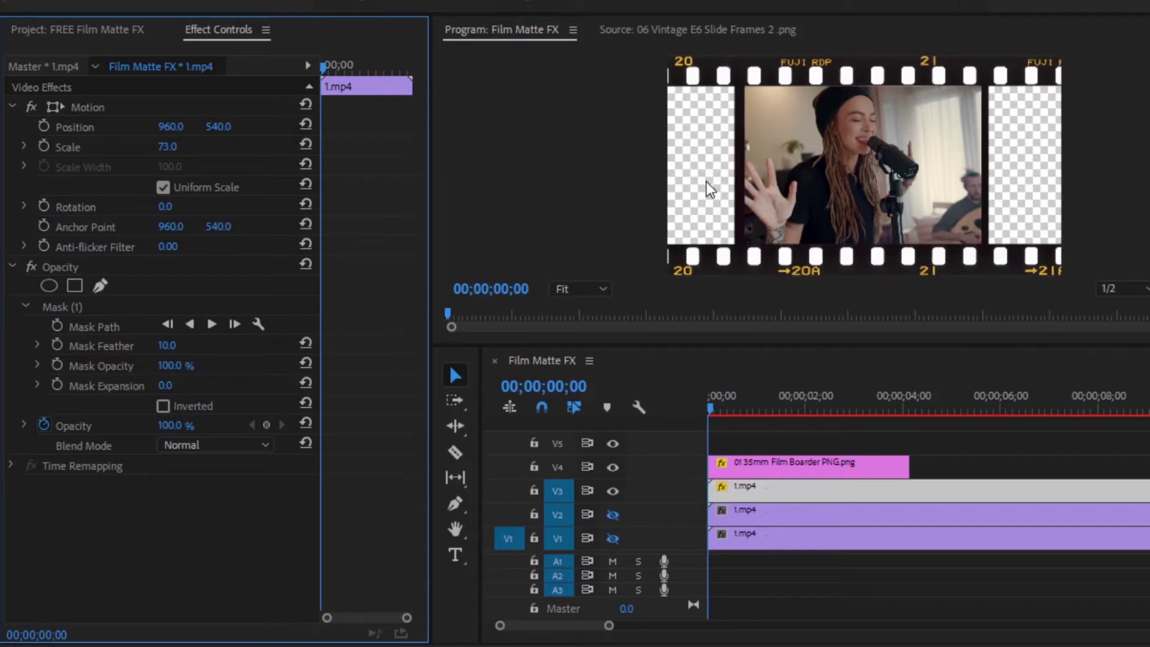
{"action": "left_click", "coordinate": [613, 514]}
{"action": "left_click", "coordinate": [752, 516]}
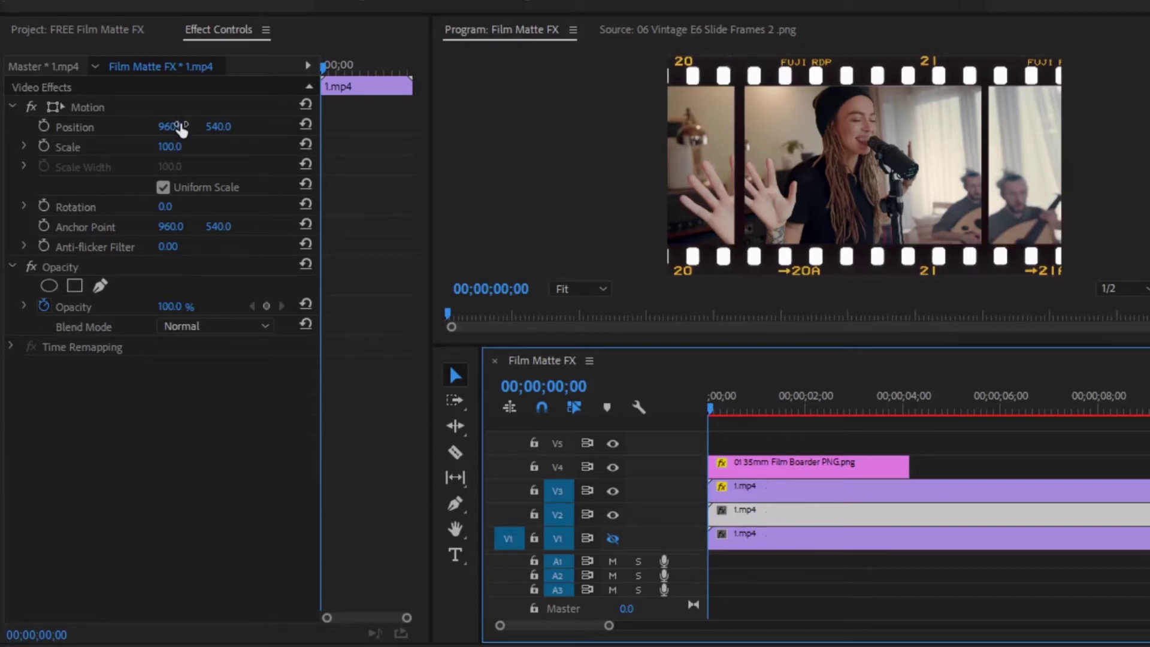
Set the V2 copy's Scale to 73 and Position X to 261 to fill the left frame.
{"action": "left_click", "coordinate": [190, 146]}
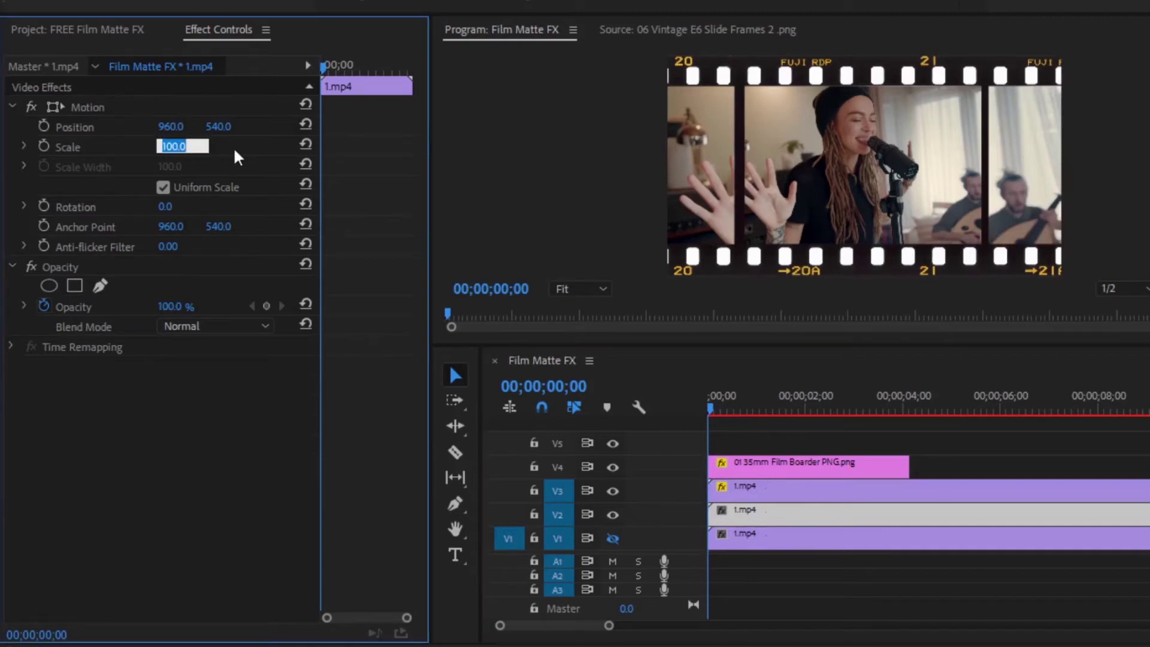
{"action": "type", "text": "73"}
{"action": "key", "text": "Return"}
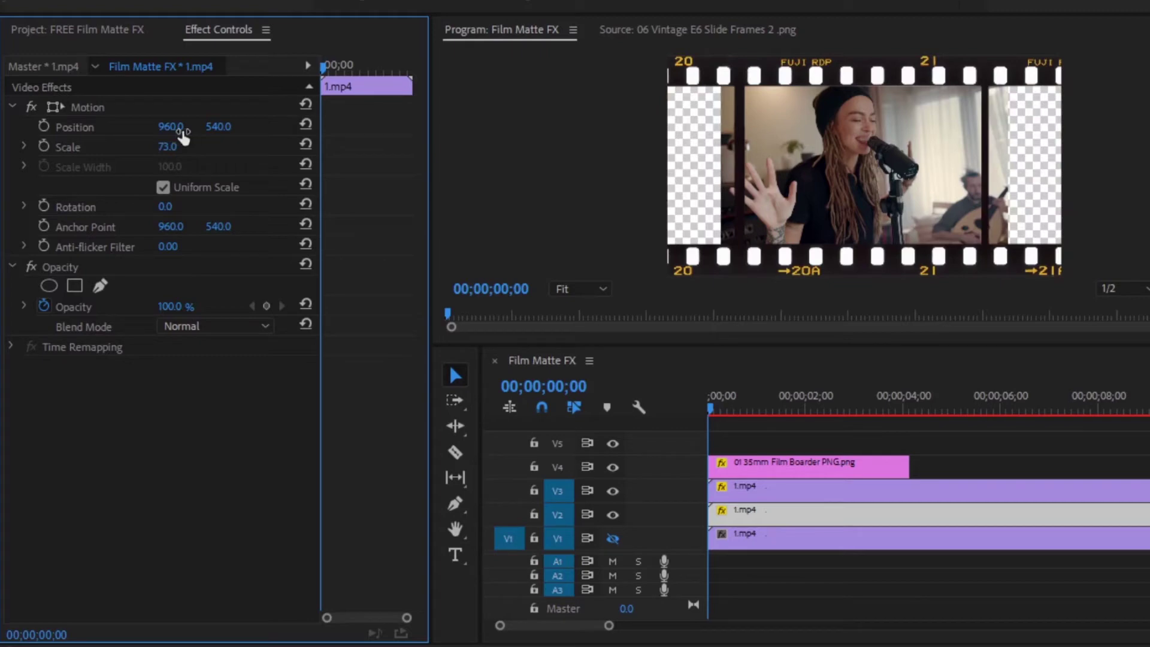
{"action": "left_click_drag", "start_coordinate": [176, 131], "coordinate": [169, 131]}
{"action": "left_click_drag", "start_coordinate": [170, 127], "coordinate": [96, 129]}
{"action": "mouse_move", "coordinate": [174, 131]}
{"action": "left_mouse_down"}
{"action": "mouse_move", "coordinate": [126, 130]}
{"action": "mouse_move", "coordinate": [162, 128]}
{"action": "left_mouse_up"}
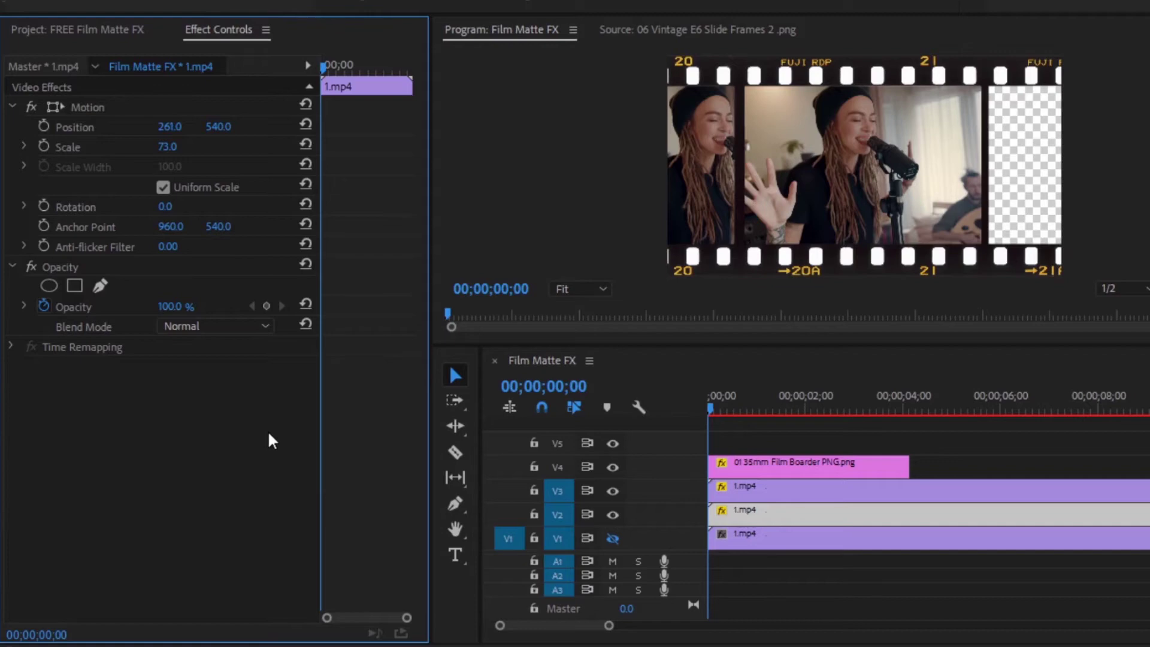
Unhide V1 and set its 1.mp4 copy to Scale 73, Position X 1787, then select the V4 border.
{"action": "left_click", "coordinate": [612, 539]}
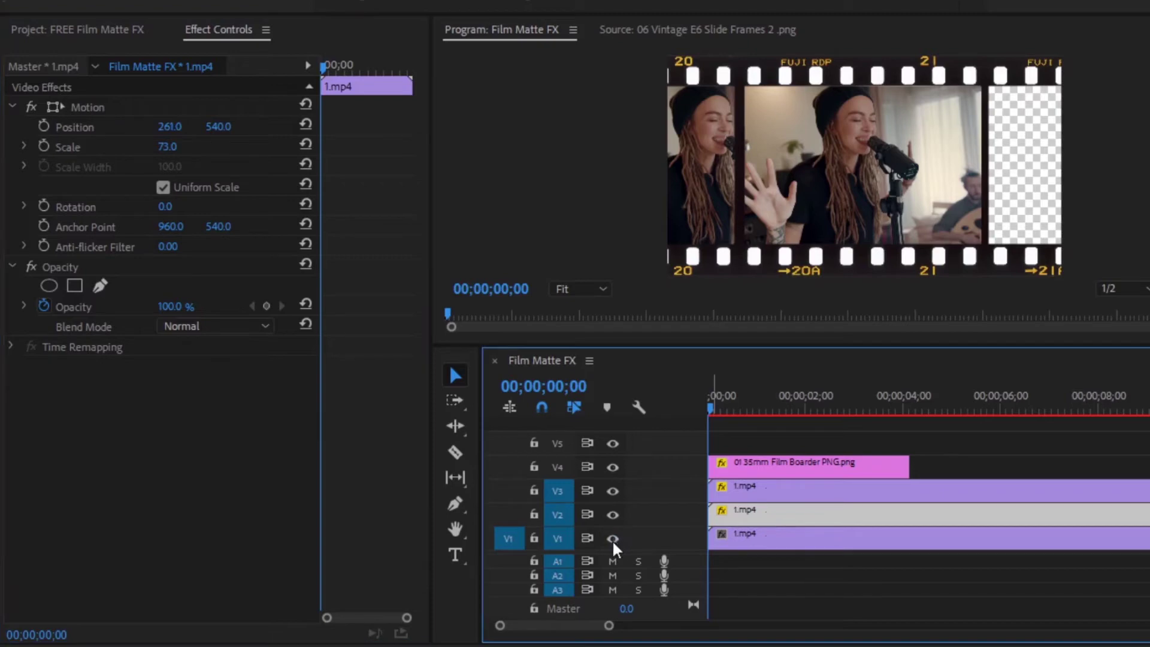
{"action": "left_click", "coordinate": [829, 537]}
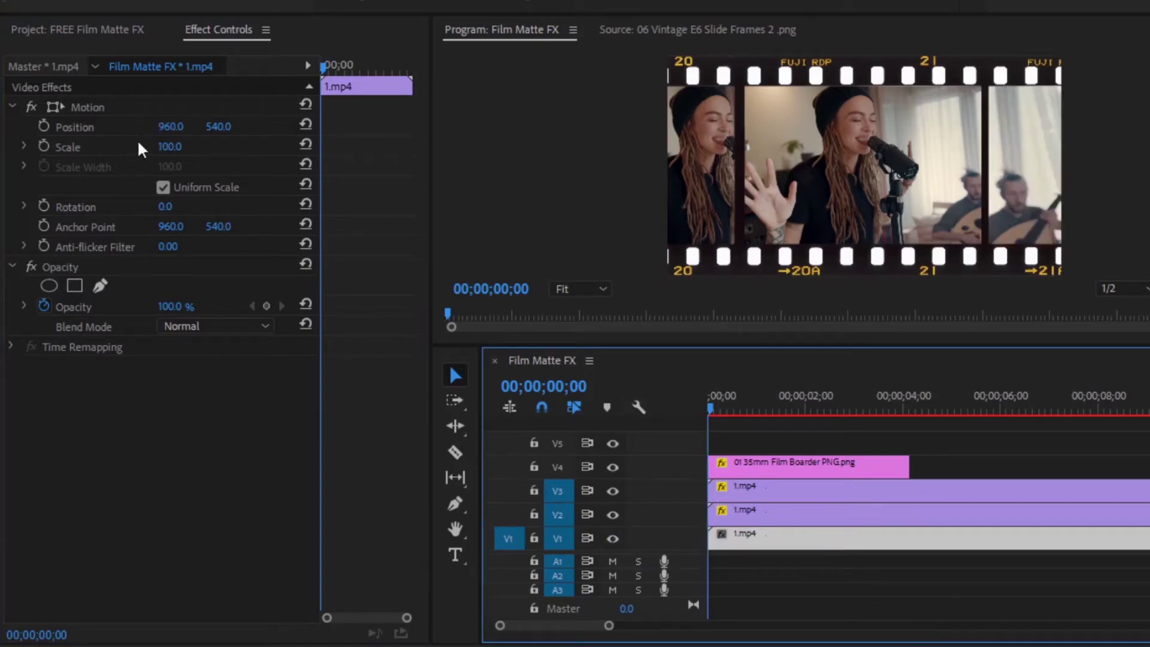
{"action": "left_click", "coordinate": [173, 127]}
{"action": "left_click_drag", "start_coordinate": [172, 127], "coordinate": [597, 127]}
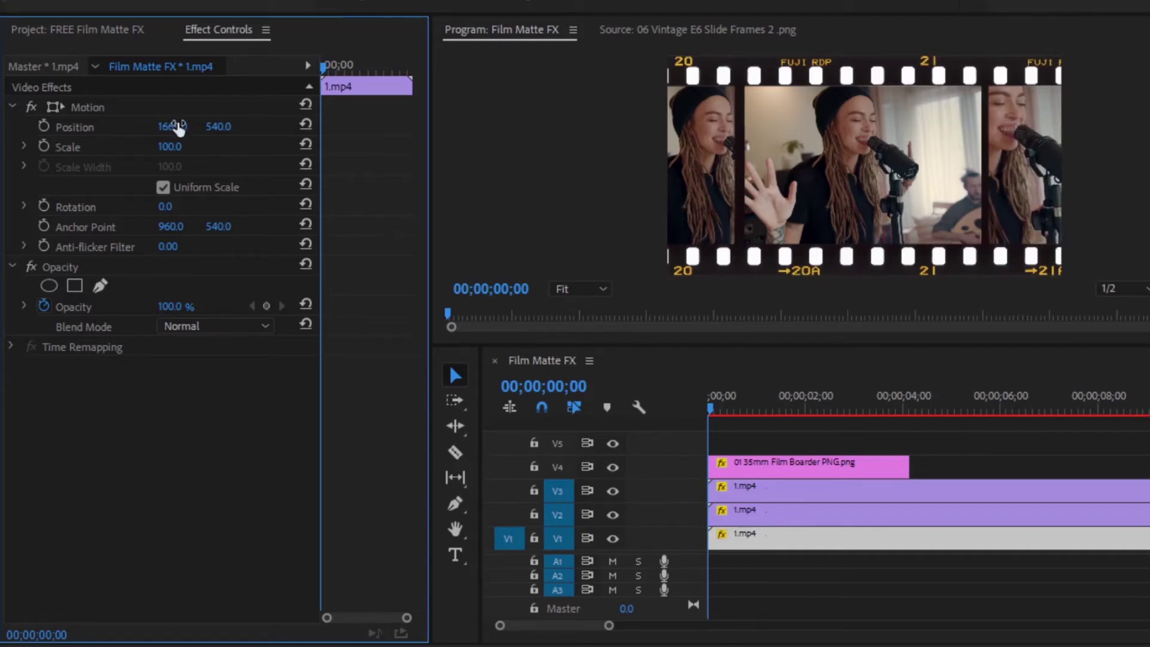
{"action": "left_click", "coordinate": [179, 146]}
{"action": "type", "text": "73"}
{"action": "key", "text": "Return"}
{"action": "left_click_drag", "start_coordinate": [172, 127], "coordinate": [244, 126]}
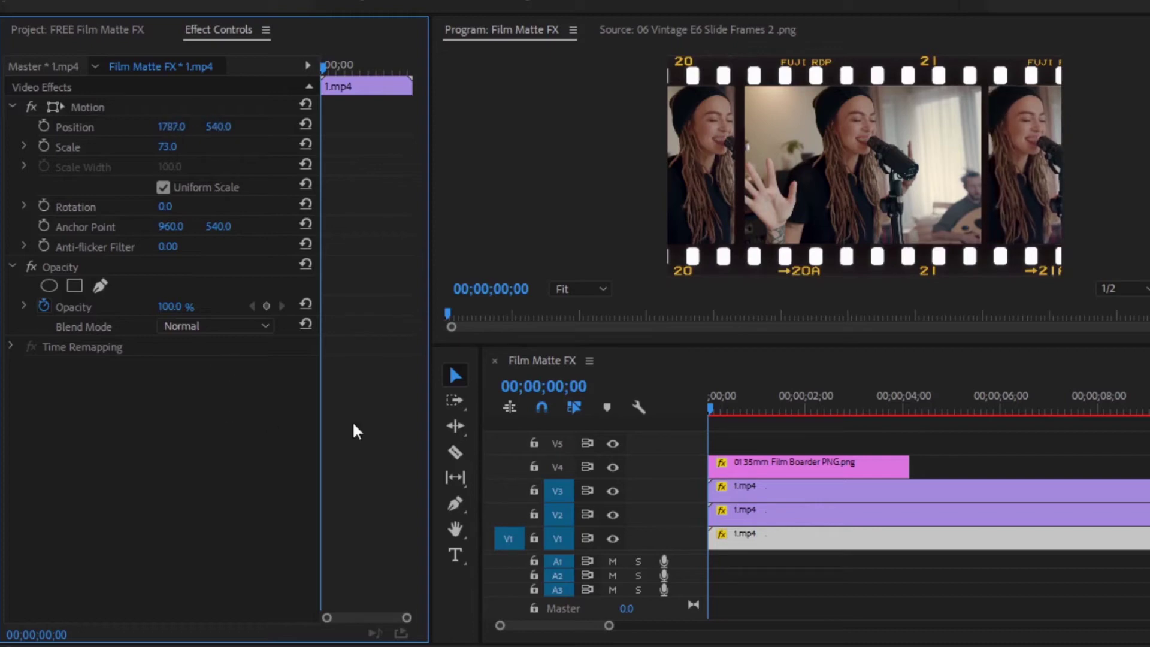
{"action": "left_click", "coordinate": [806, 469]}
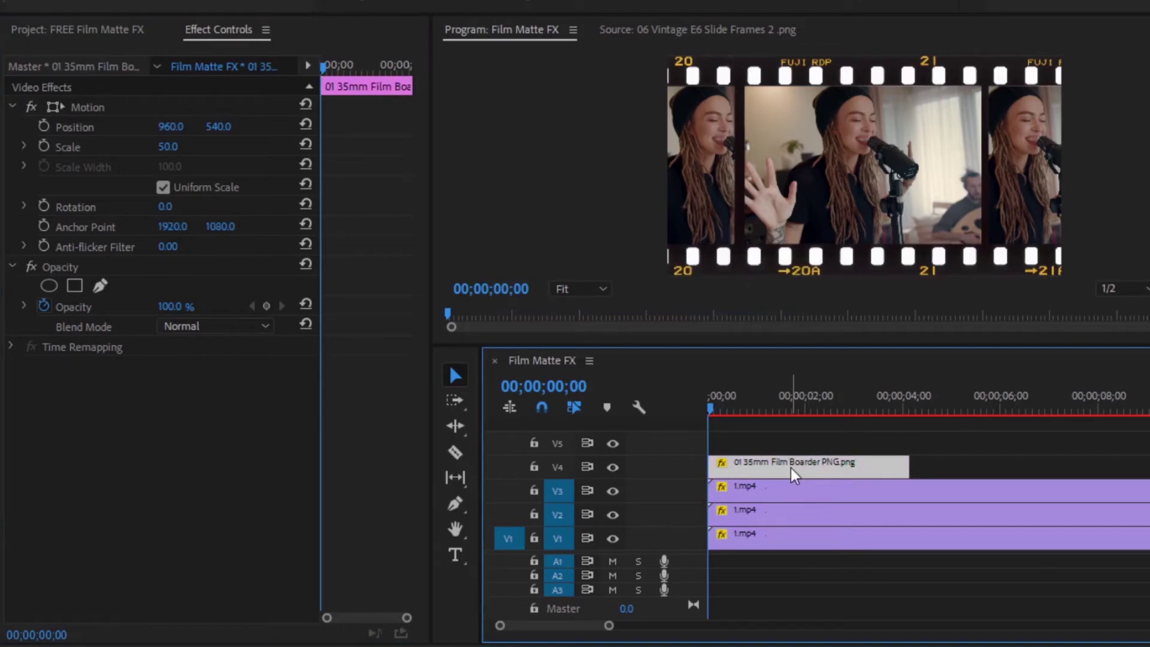
Alt-drag the 35mm film border on V4 to place a copy right after the original.
{"action": "left_click_drag", "start_coordinate": [791, 469], "coordinate": [994, 470]}
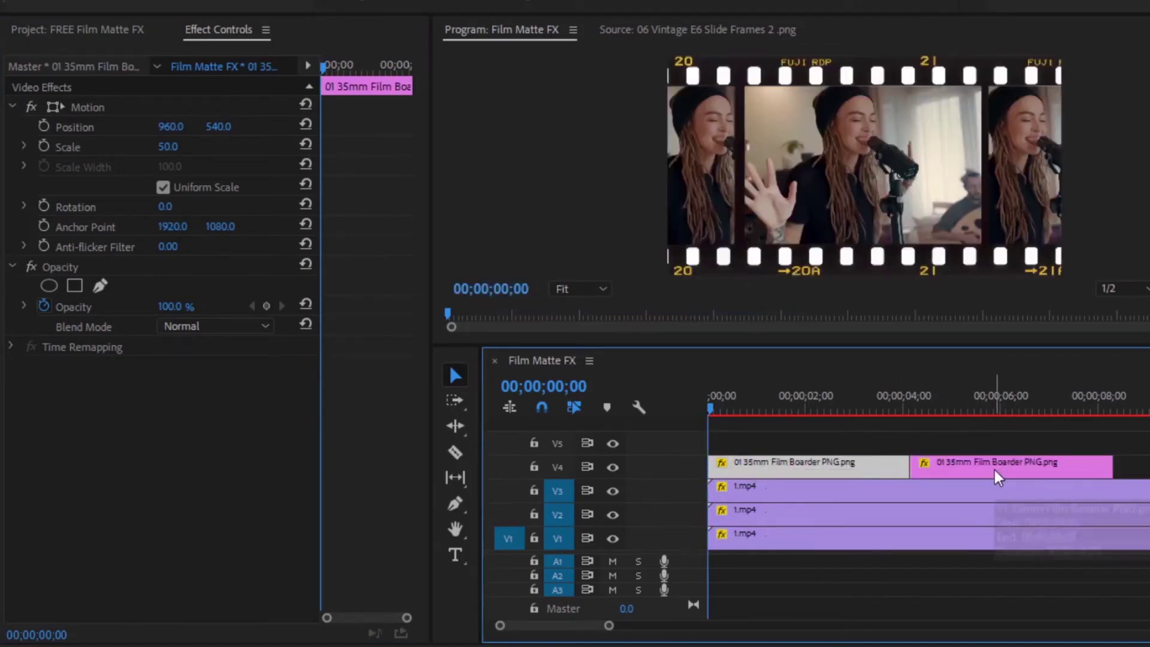
{"action": "left_click", "coordinate": [1017, 446]}
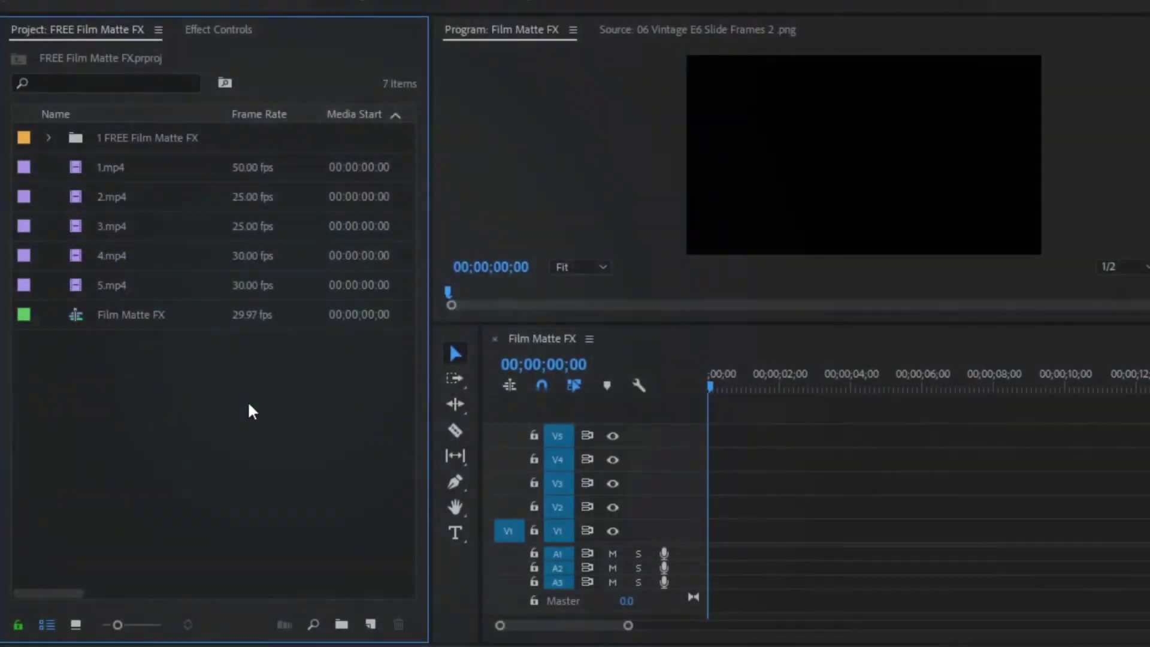
Add the 02 4 Split Screen PNG matte, scaled to frame size, on track V5.
{"action": "left_click", "coordinate": [47, 138]}
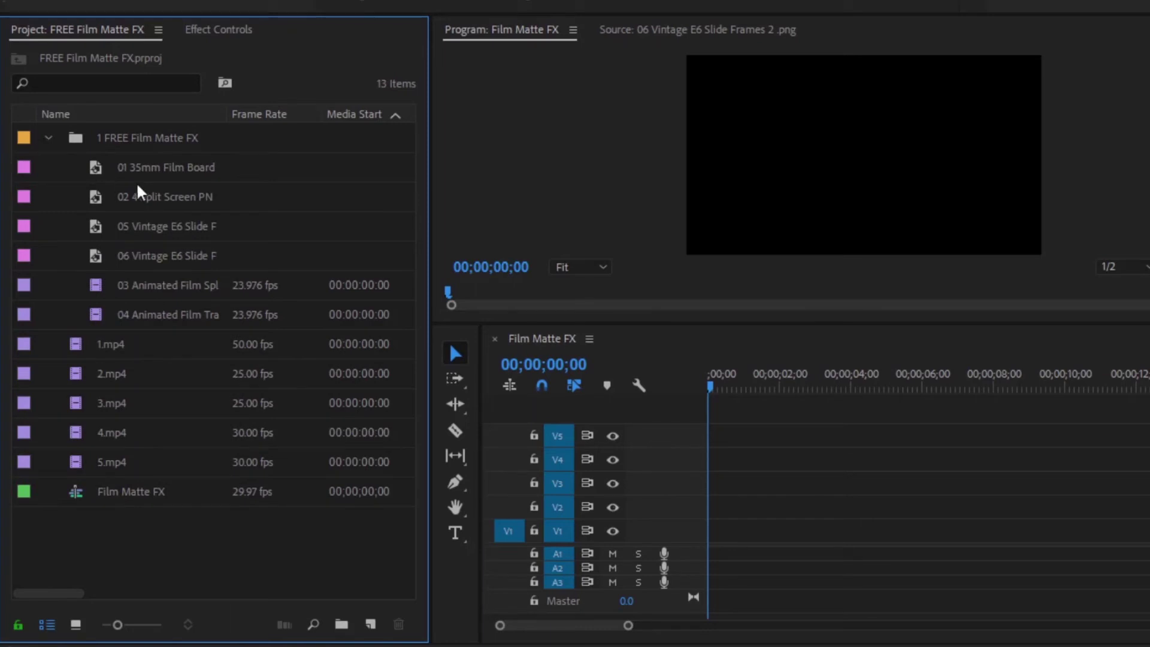
{"action": "left_click", "coordinate": [160, 197]}
{"action": "left_click_drag", "start_coordinate": [162, 198], "coordinate": [714, 535]}
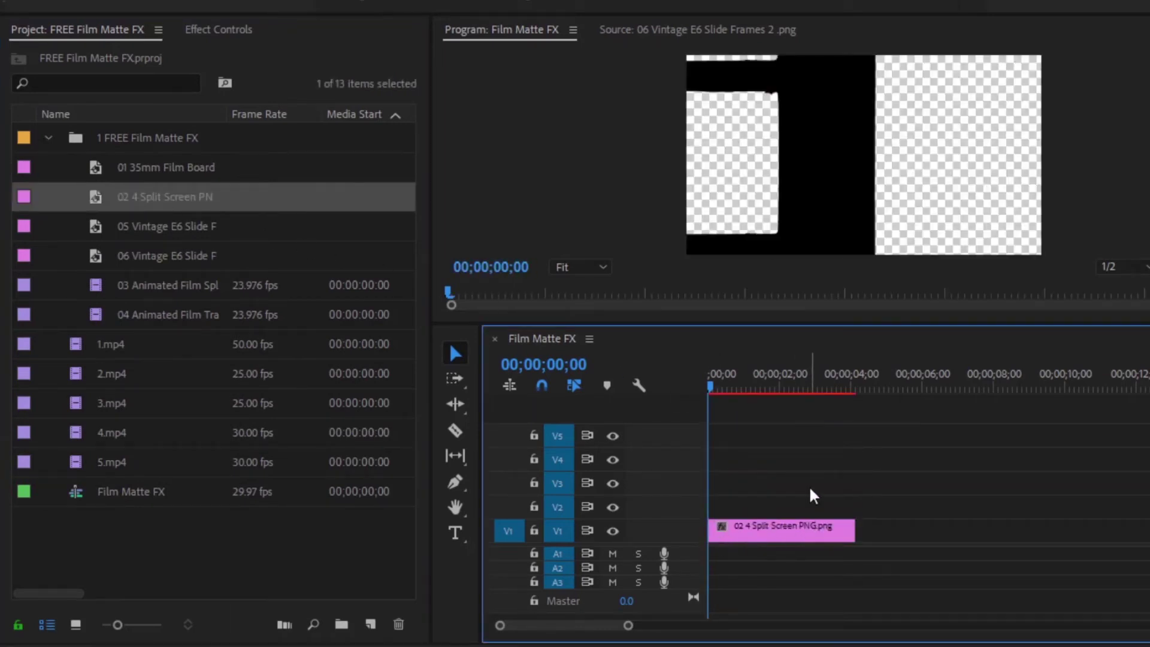
{"action": "right_click", "coordinate": [833, 536]}
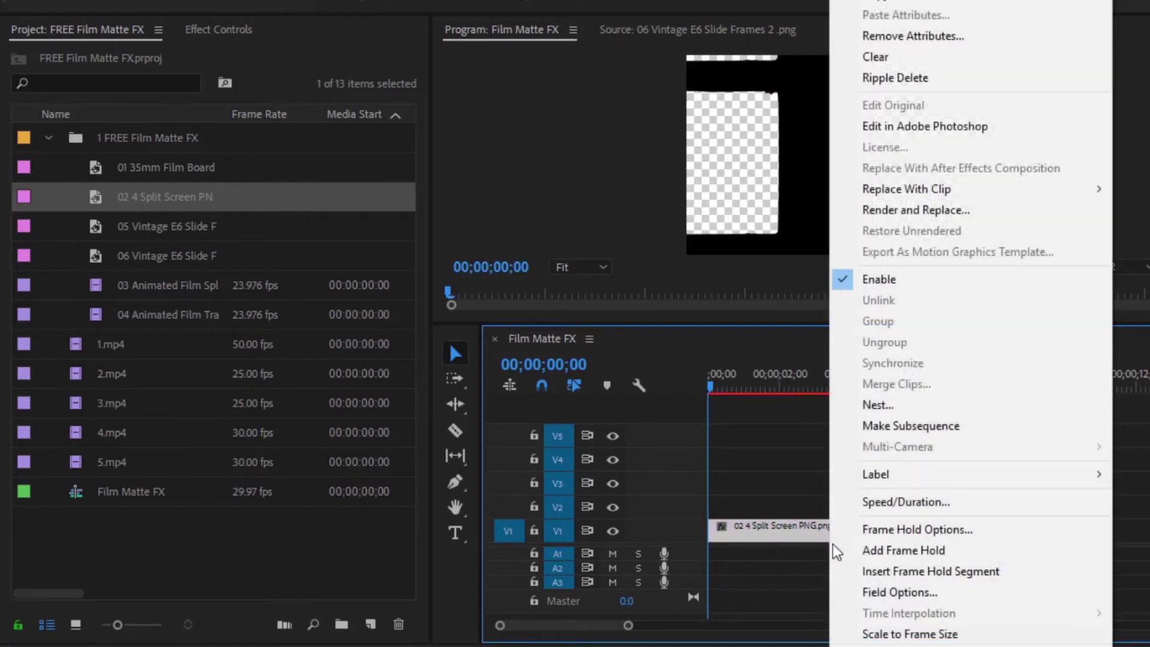
{"action": "left_click", "coordinate": [865, 636]}
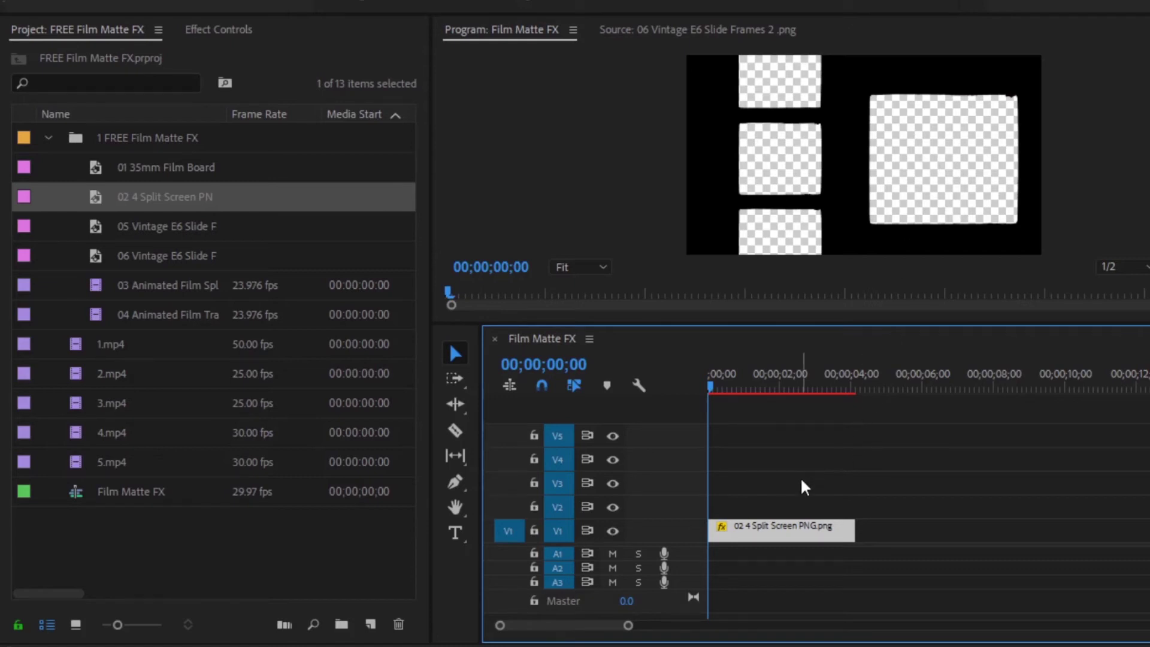
{"action": "left_click_drag", "start_coordinate": [793, 533], "coordinate": [795, 438]}
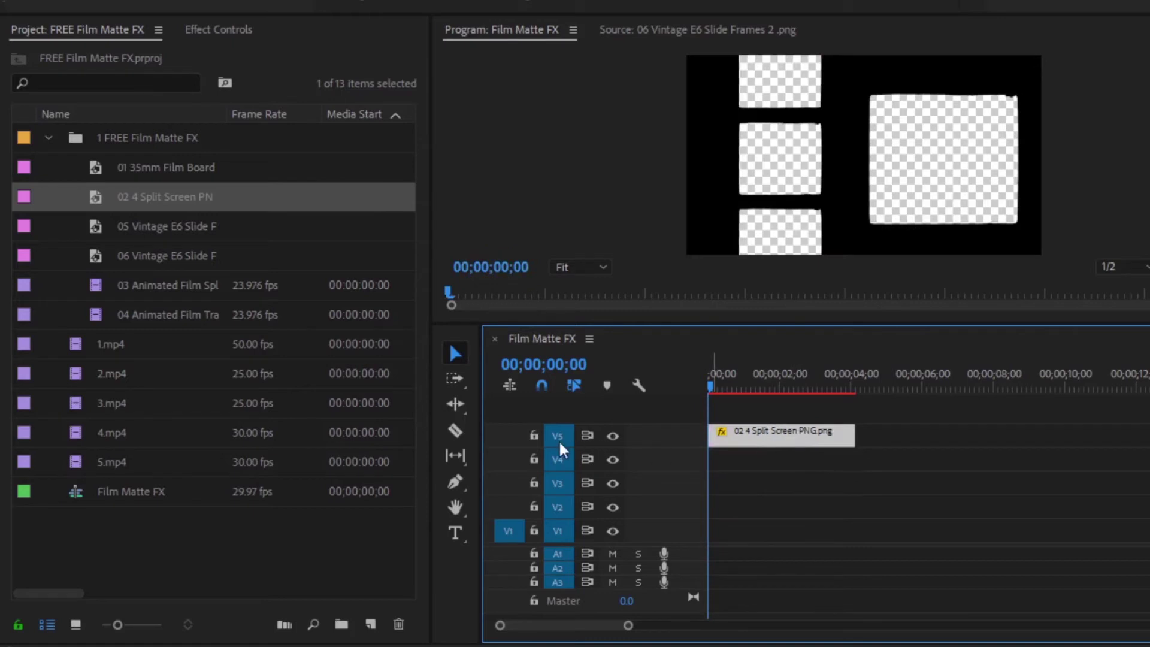
Stack 1.mp4, 2.mp4, 3.mp4 and 4.mp4 on tracks V4, V3, V2 and V1 under the matte.
{"action": "left_click", "coordinate": [48, 139]}
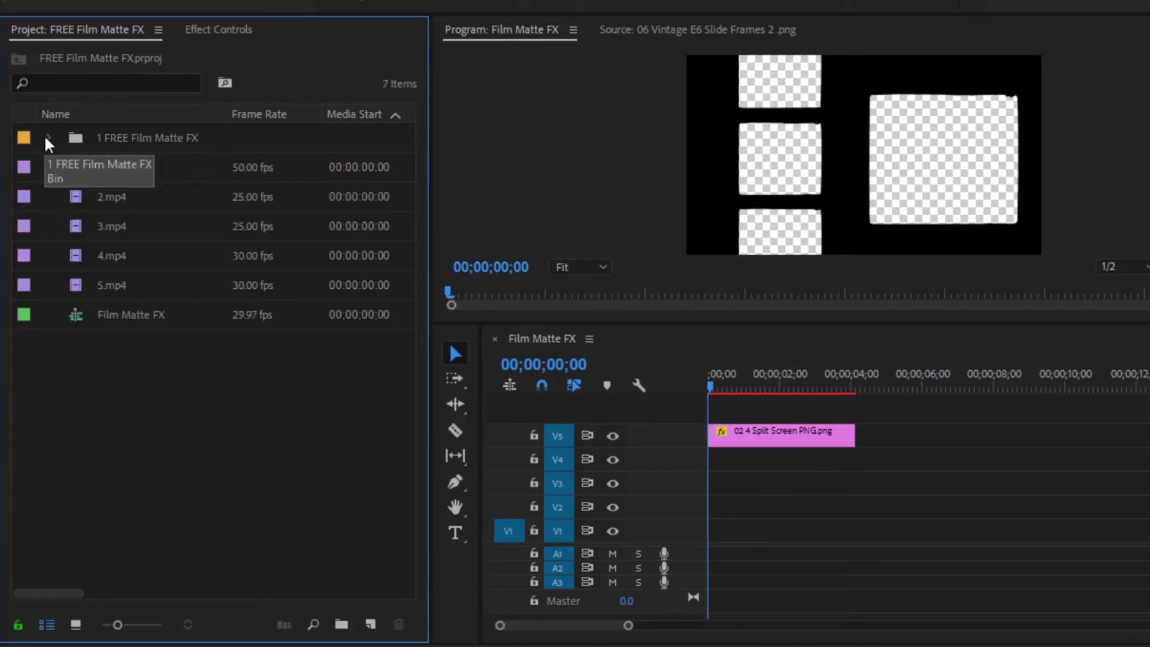
{"action": "left_click_drag", "start_coordinate": [108, 173], "coordinate": [698, 466]}
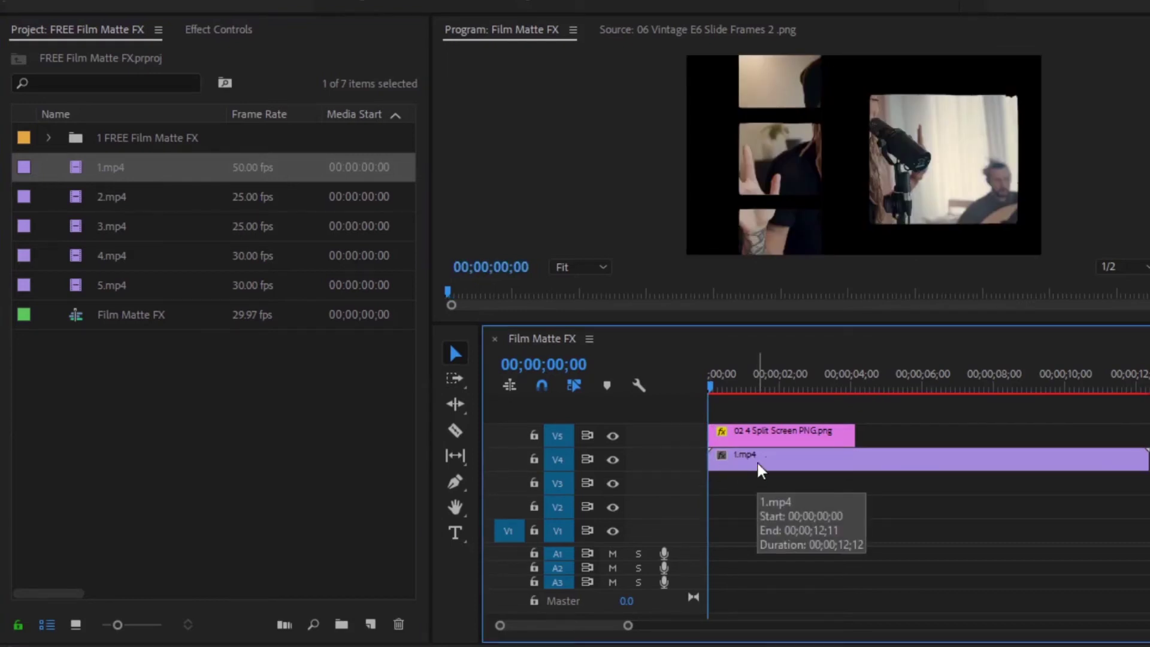
{"action": "left_click_drag", "start_coordinate": [110, 196], "coordinate": [714, 485]}
{"action": "left_click_drag", "start_coordinate": [102, 234], "coordinate": [708, 513]}
{"action": "left_click_drag", "start_coordinate": [129, 259], "coordinate": [710, 532]}
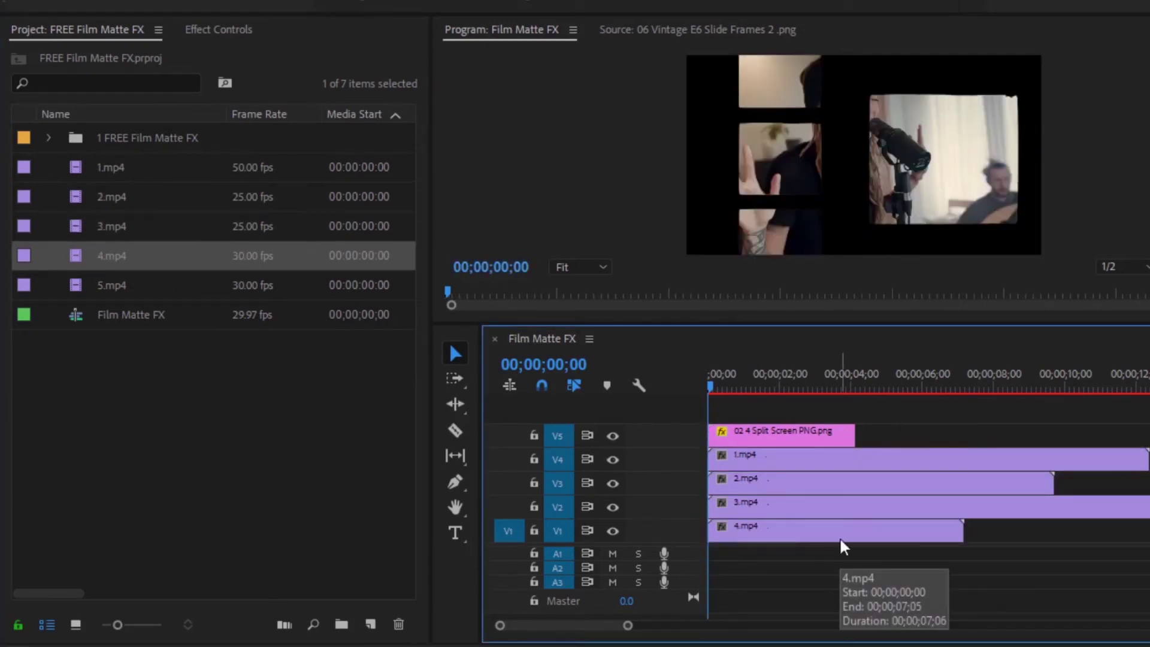
Hide tracks V2 and V3 and bring up 1.mp4's motion settings.
{"action": "left_click", "coordinate": [612, 507]}
{"action": "left_click", "coordinate": [612, 483]}
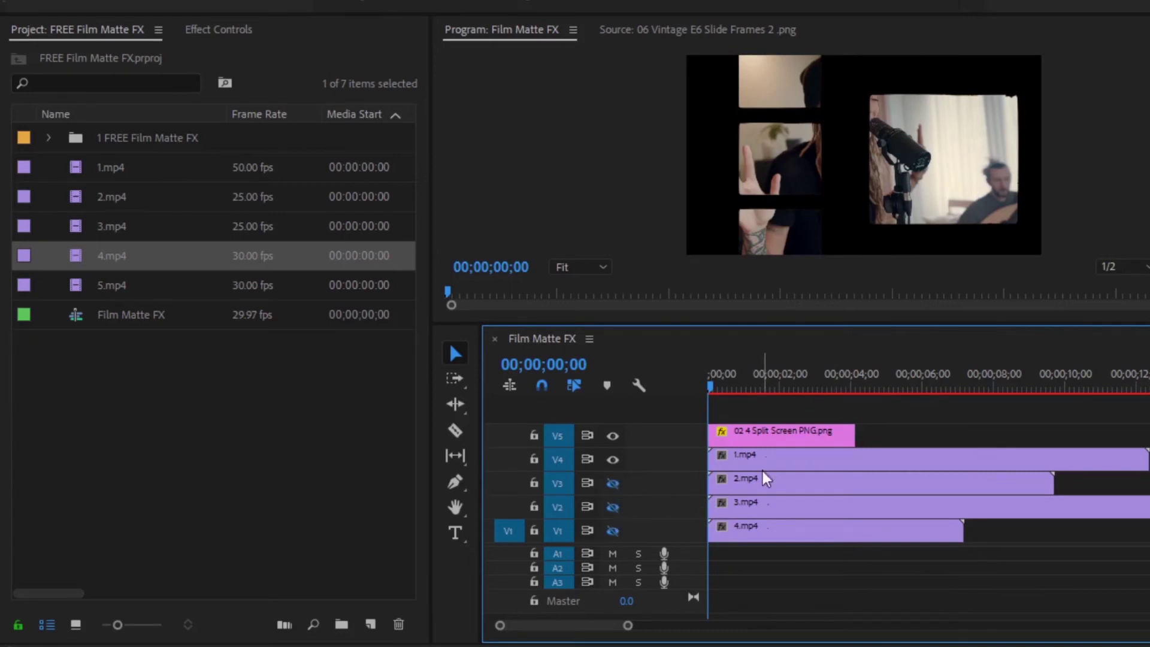
{"action": "left_click", "coordinate": [775, 470]}
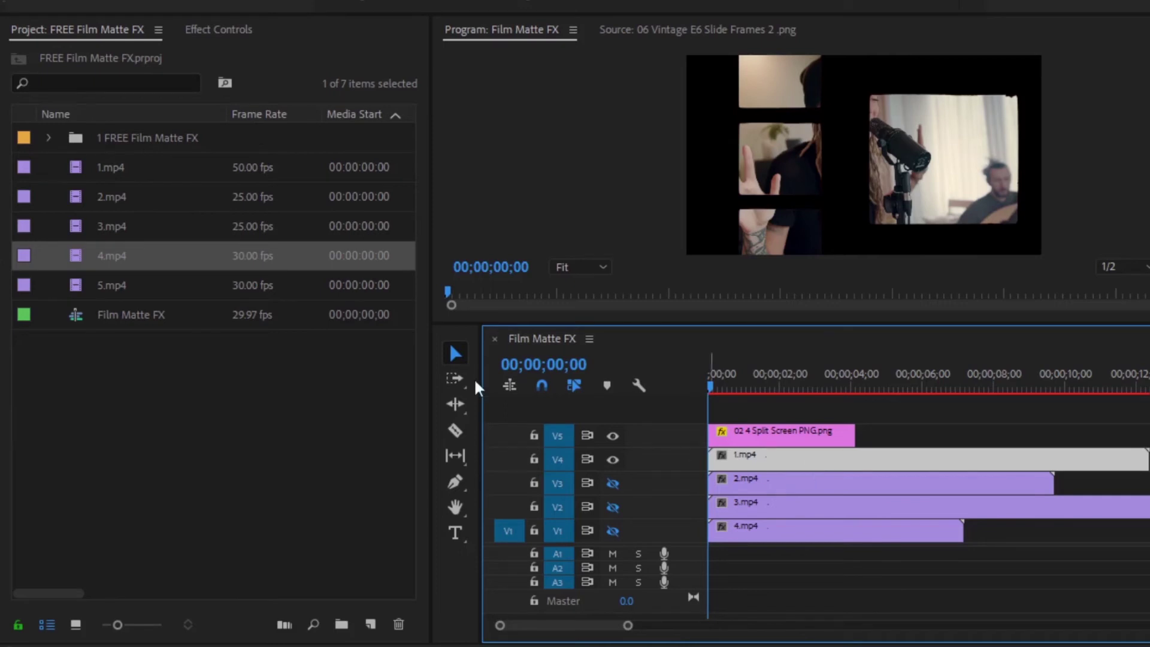
{"action": "left_click", "coordinate": [223, 31]}
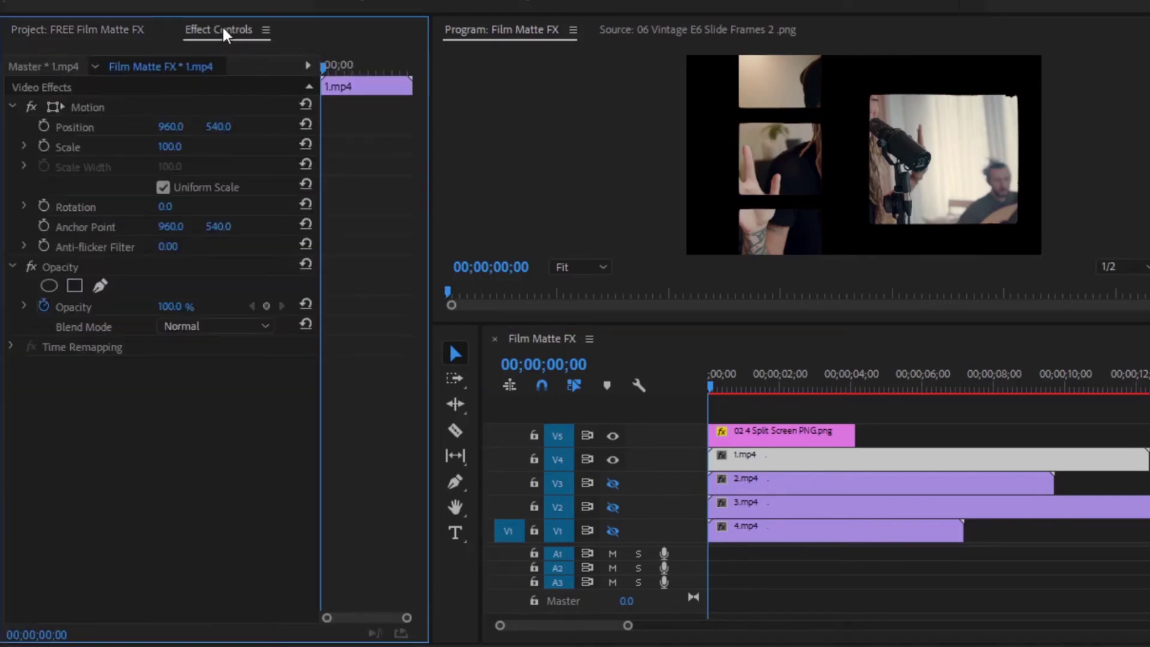
Set 1.mp4 to scale 67 at position 1393, 561, save, and show V3 again.
{"action": "left_click", "coordinate": [171, 147]}
{"action": "type", "text": "78"}
{"action": "key", "text": "Return"}
{"action": "left_click_drag", "start_coordinate": [167, 147], "coordinate": [161, 147]}
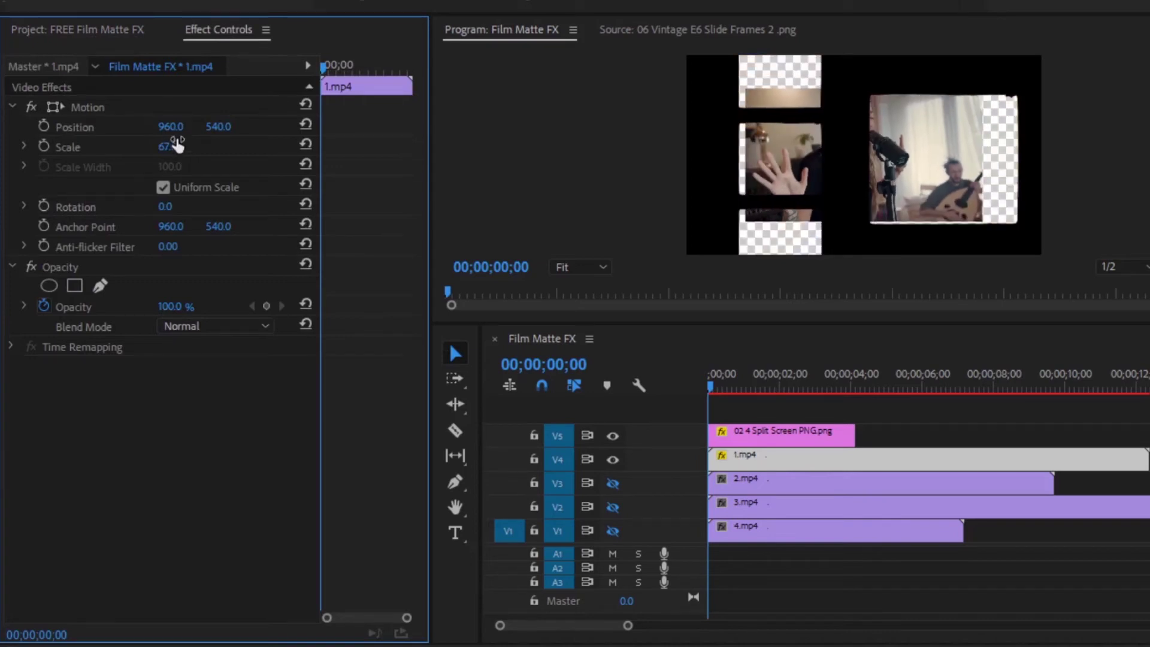
{"action": "left_click_drag", "start_coordinate": [171, 126], "coordinate": [237, 126]}
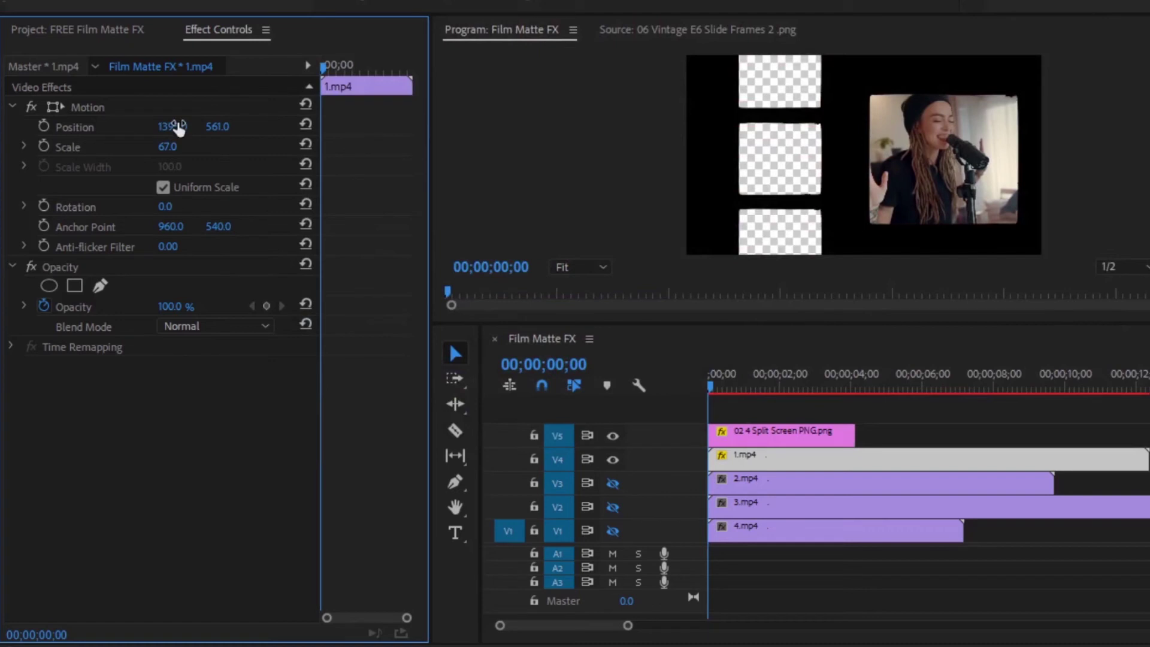
{"action": "key", "text": "ctrl+s"}
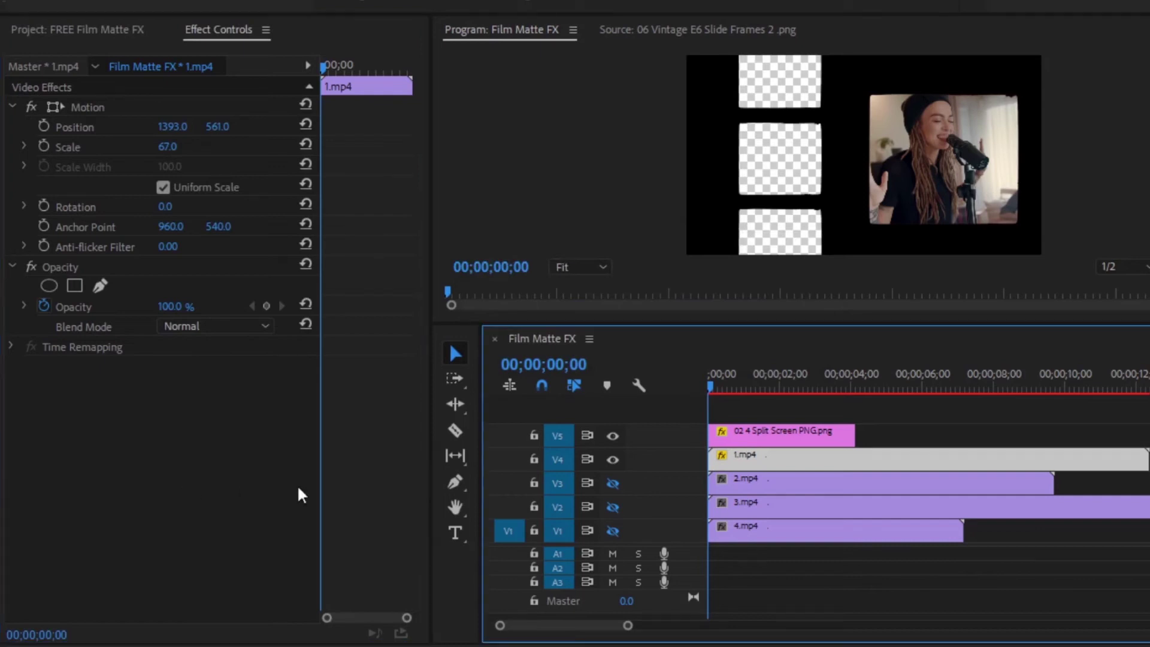
{"action": "left_click", "coordinate": [612, 483]}
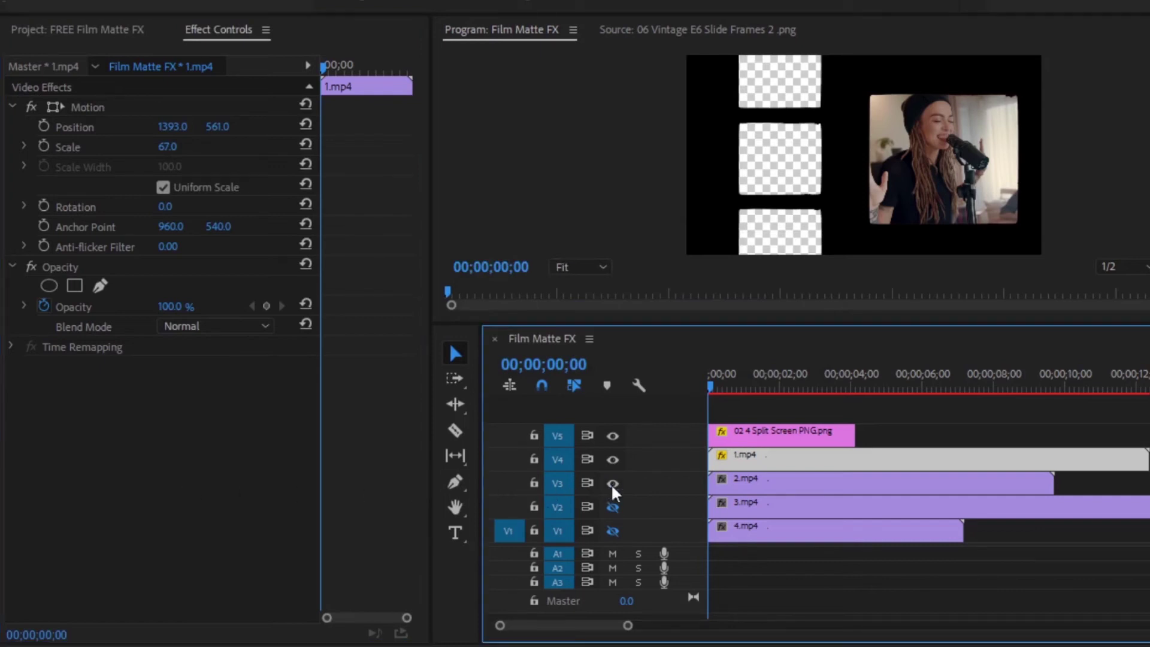
Fit 2.mp4 at scale 41, position 535, 572 into the middle-left panel, then unhide V2.
{"action": "left_click", "coordinate": [745, 494]}
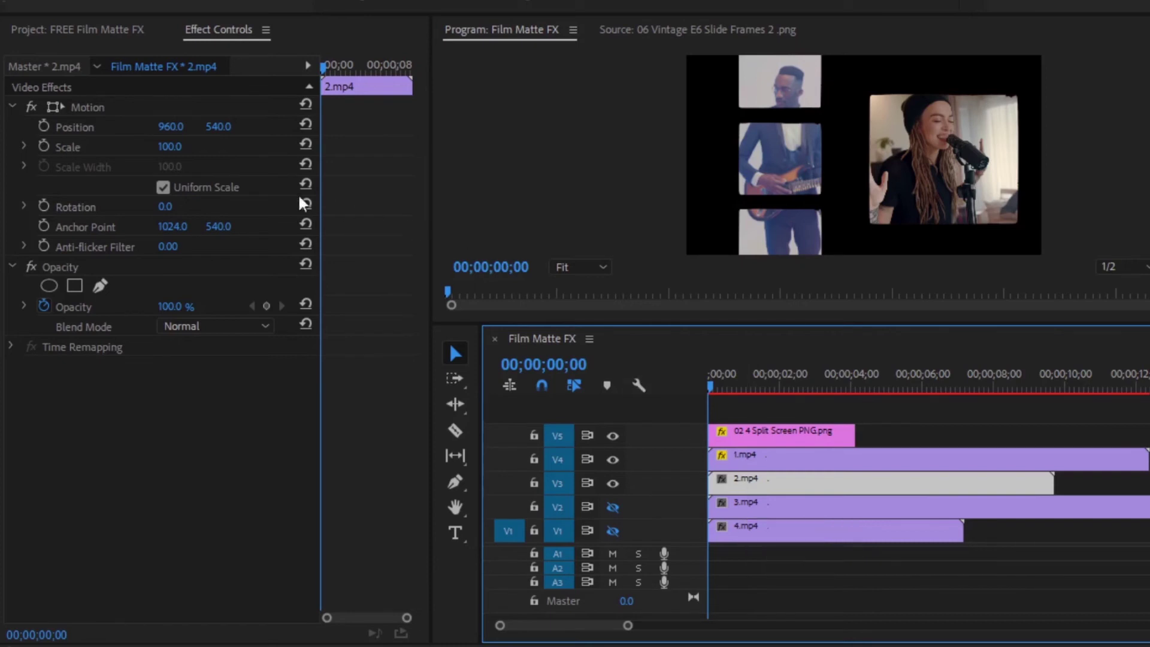
{"action": "left_click_drag", "start_coordinate": [175, 152], "coordinate": [144, 153]}
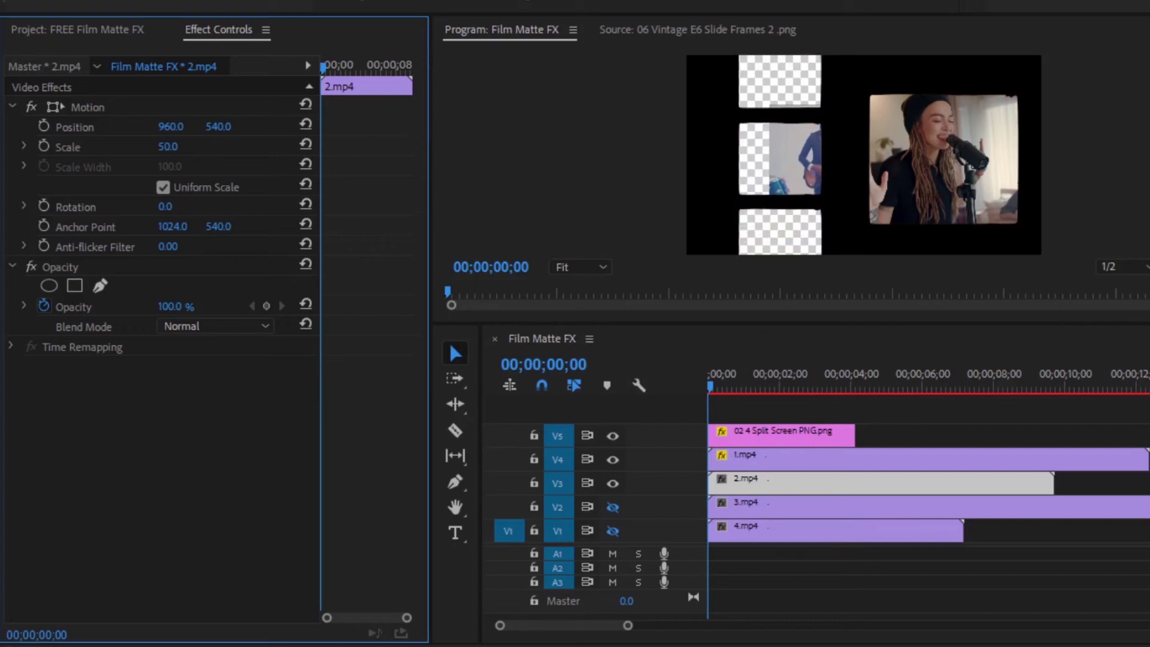
{"action": "left_click_drag", "start_coordinate": [174, 127], "coordinate": [128, 128]}
{"action": "left_click_drag", "start_coordinate": [218, 126], "coordinate": [175, 126]}
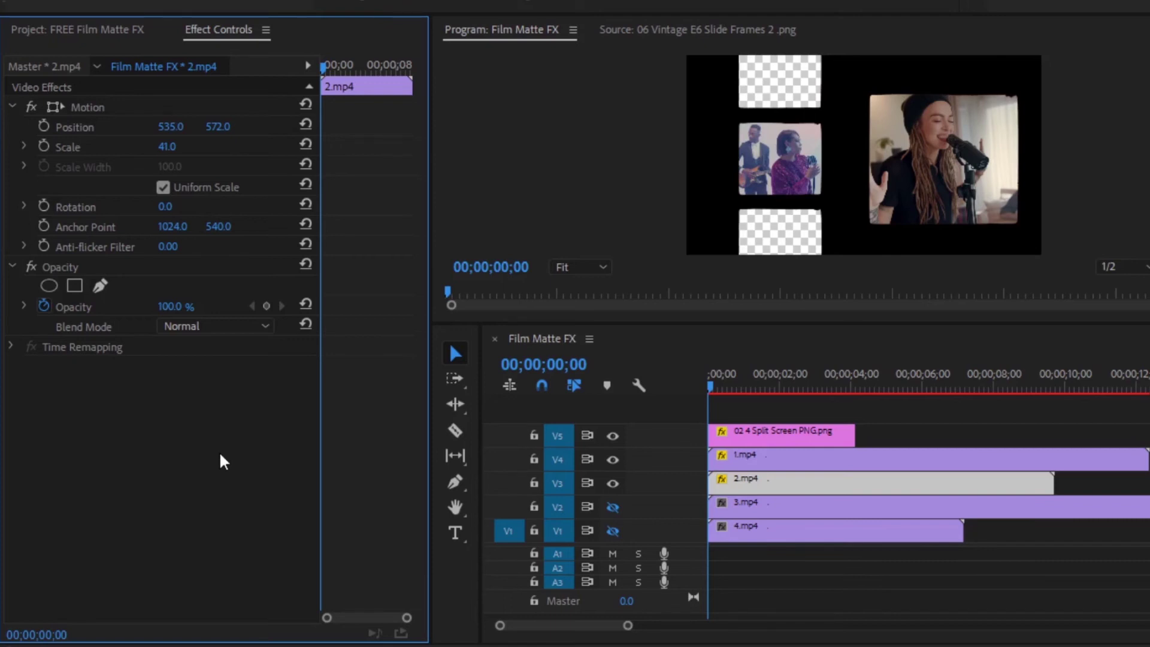
{"action": "left_click", "coordinate": [614, 506]}
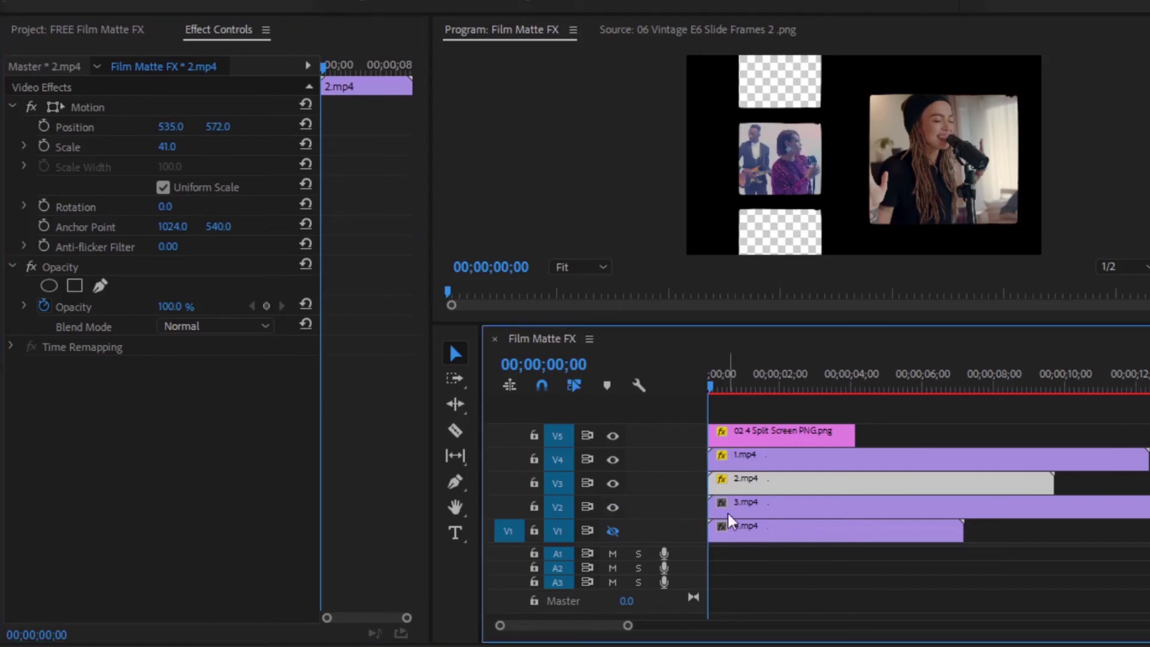
Fit 3.mp4 at scale 28, position 517, 966 into the bottom-left panel, then unhide V1.
{"action": "left_click", "coordinate": [731, 513]}
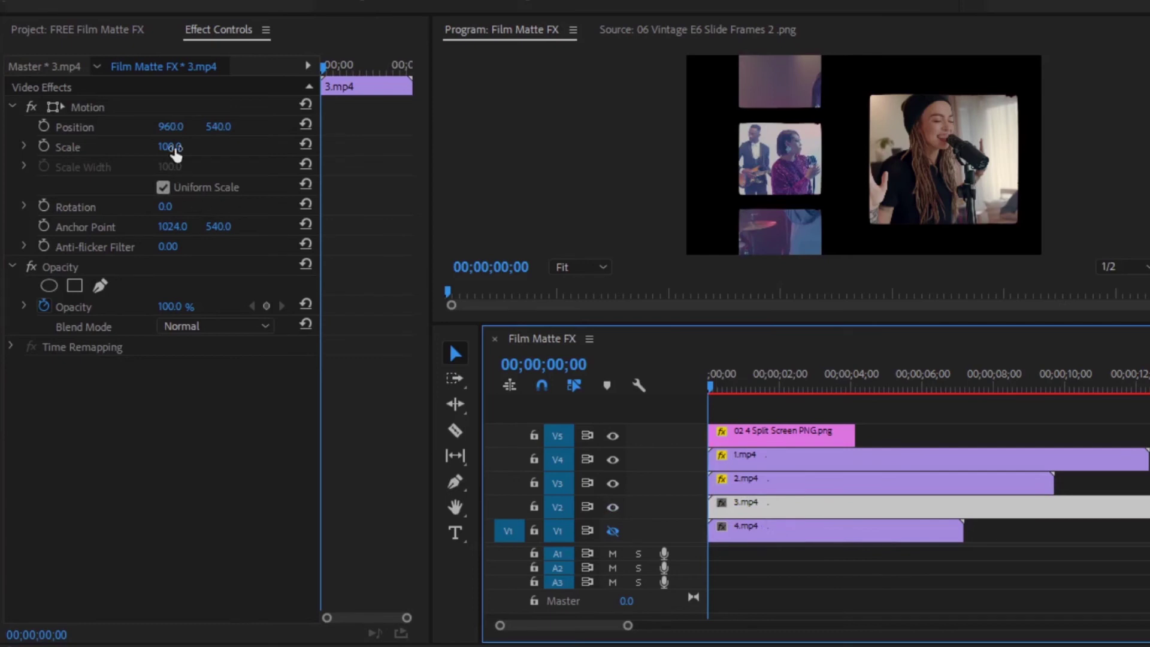
{"action": "left_click_drag", "start_coordinate": [175, 154], "coordinate": [151, 155]}
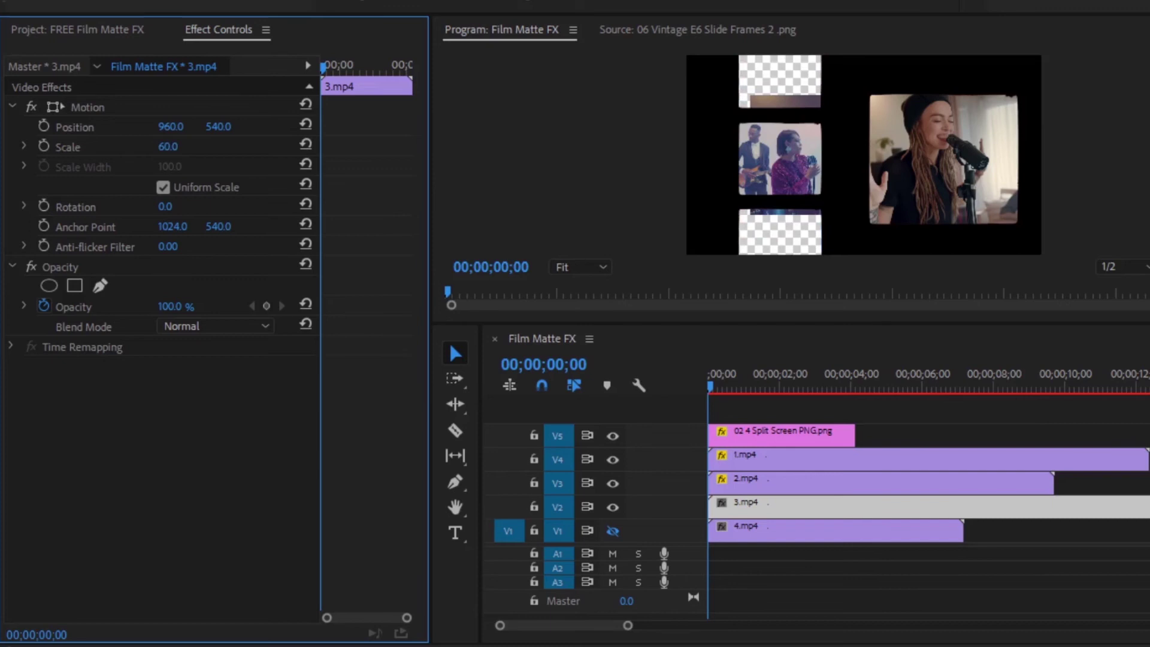
{"action": "left_click", "coordinate": [168, 147]}
{"action": "type", "text": "28"}
{"action": "key", "text": "Return"}
{"action": "left_click_drag", "start_coordinate": [170, 127], "coordinate": [18, 127]}
{"action": "left_click_drag", "start_coordinate": [218, 127], "coordinate": [345, 126]}
{"action": "left_click_drag", "start_coordinate": [171, 126], "coordinate": [124, 126]}
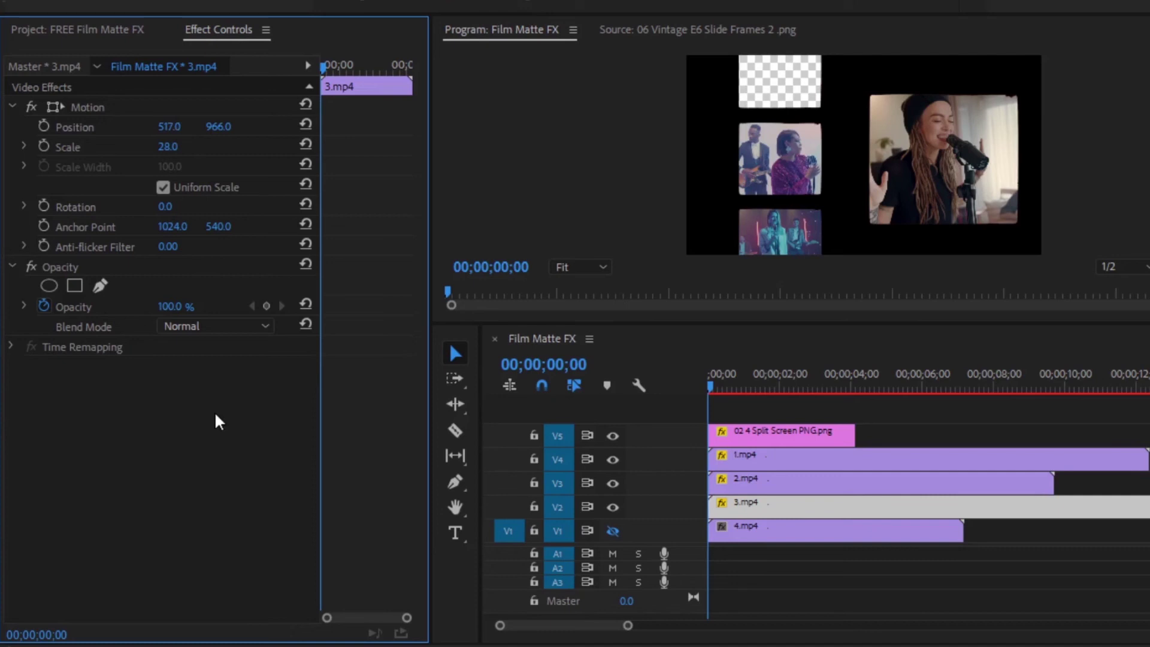
{"action": "left_click", "coordinate": [609, 530]}
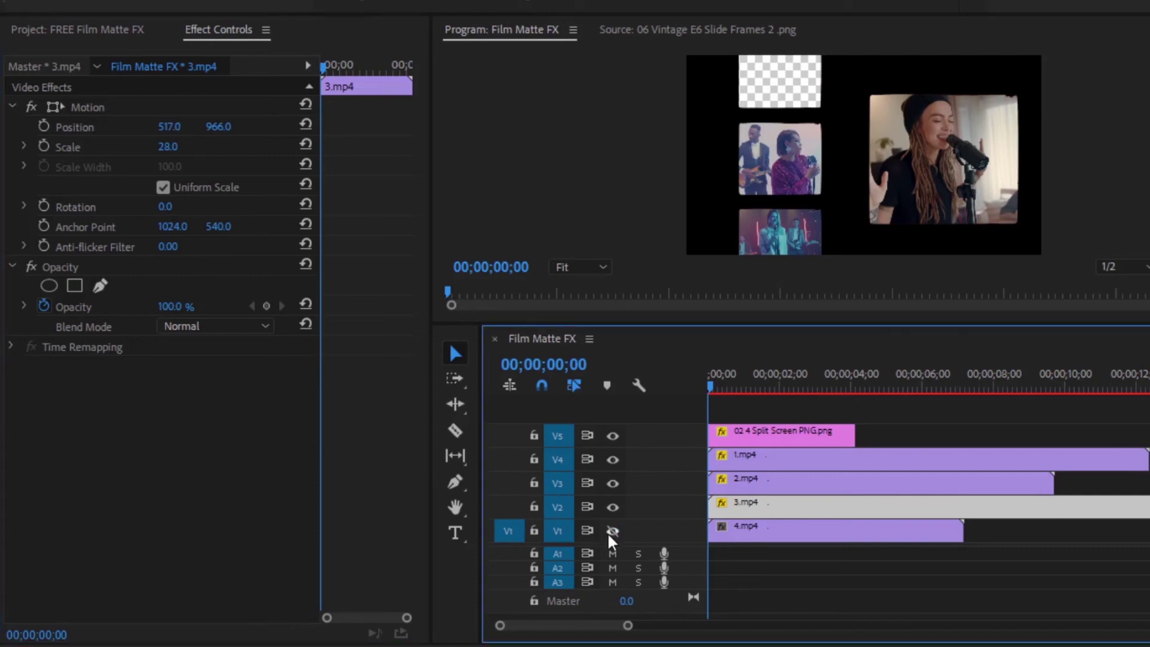
Fit 4.mp4 at scale 28, position 461, 152 into the top-left panel.
{"action": "left_click", "coordinate": [775, 536]}
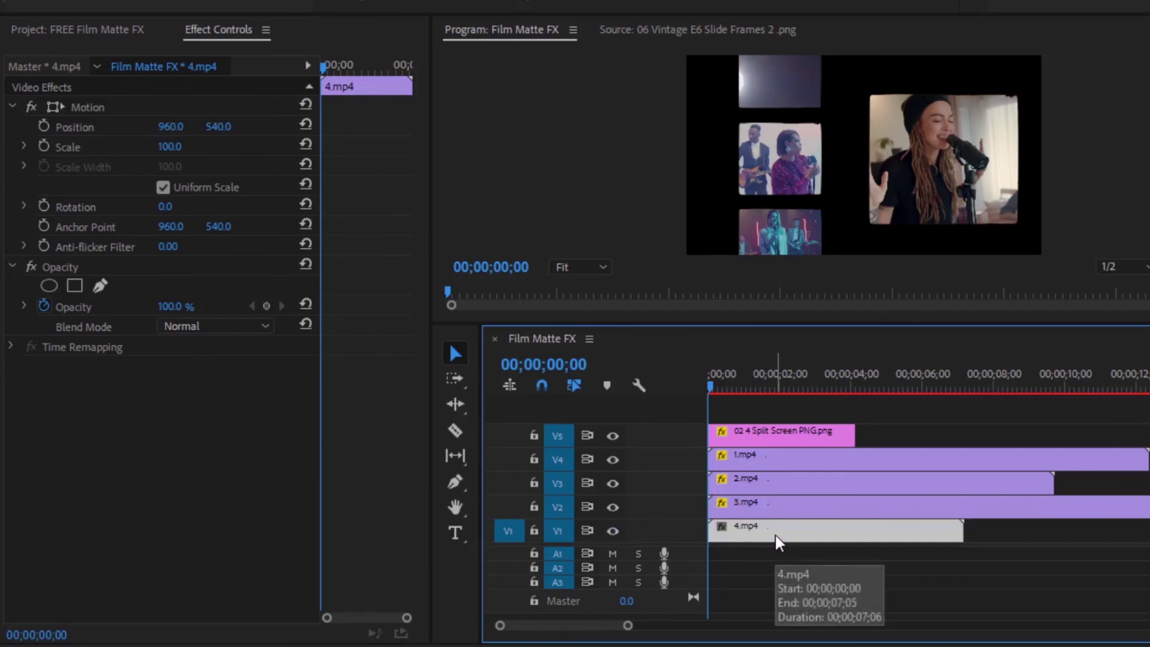
{"action": "left_click", "coordinate": [201, 148]}
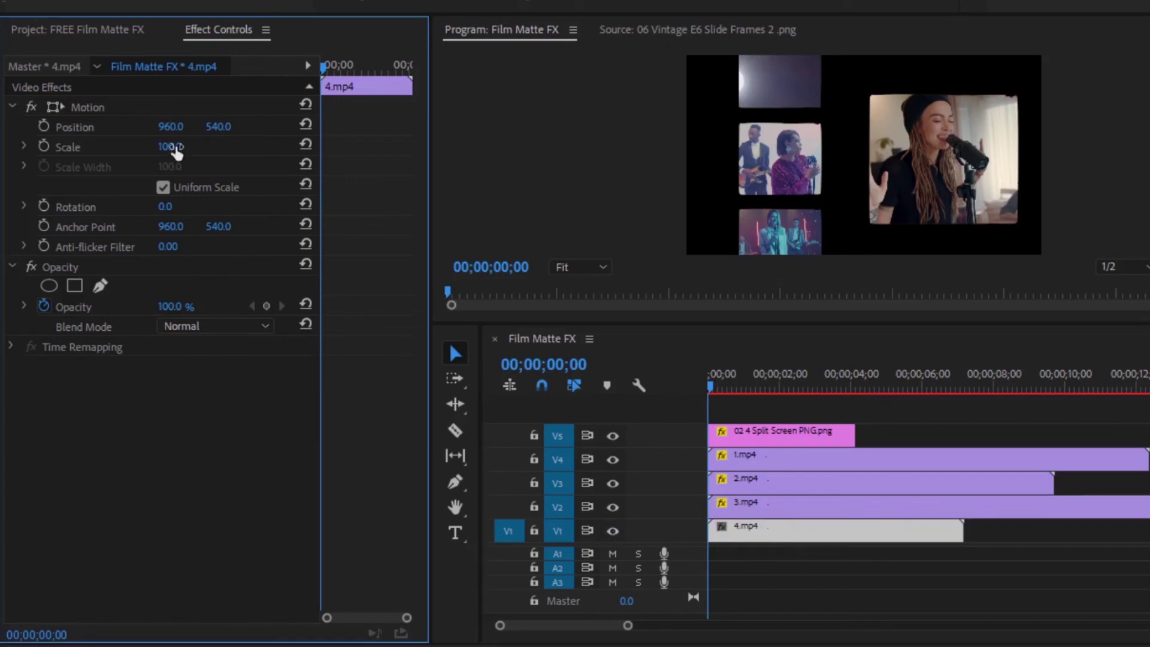
{"action": "type", "text": "28"}
{"action": "key", "text": "Return"}
{"action": "left_click_drag", "start_coordinate": [171, 126], "coordinate": [132, 126]}
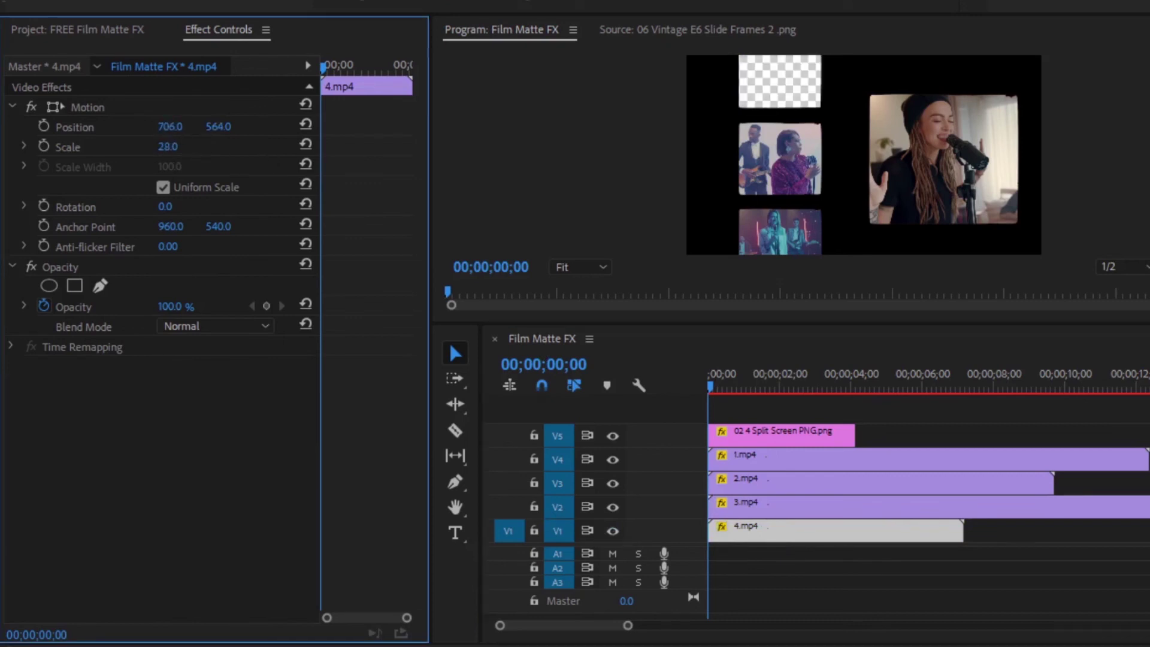
{"action": "left_click_drag", "start_coordinate": [218, 126], "coordinate": [137, 127]}
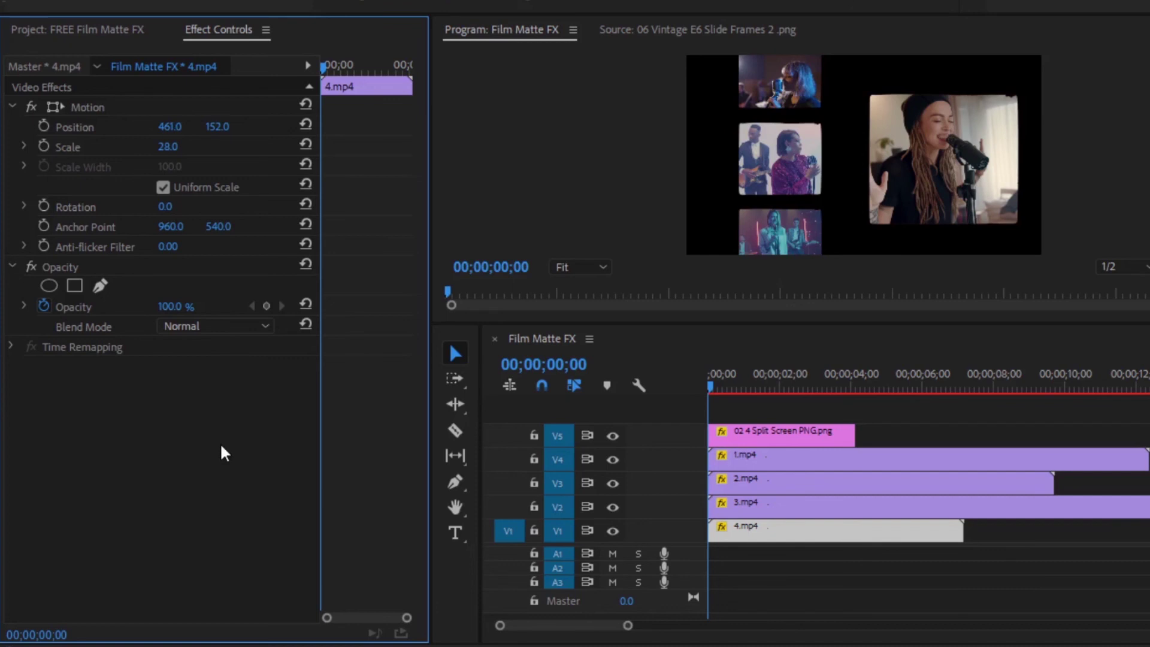
{"action": "left_click", "coordinate": [879, 423]}
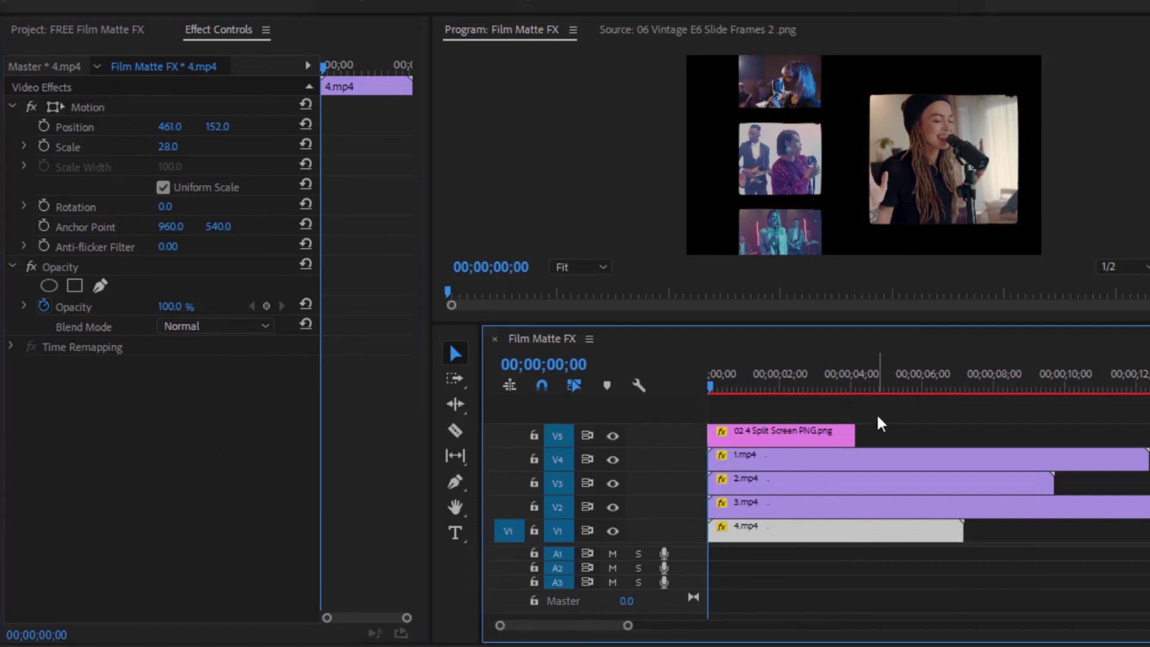
Duplicate the split-screen matte after the original and cut the matte and lower clips at about 8 seconds.
{"action": "left_click", "coordinate": [795, 436]}
{"action": "left_click_drag", "start_coordinate": [795, 436], "coordinate": [943, 438]}
{"action": "key", "text": "c"}
{"action": "left_click", "coordinate": [966, 507]}
{"action": "left_click", "coordinate": [965, 482]}
{"action": "left_click", "coordinate": [971, 432]}
{"action": "key", "text": "v"}
{"action": "left_click", "coordinate": [988, 421]}
Cut 1.mp4 at 8 seconds and delete every clip piece past that point.
{"action": "key", "text": "c"}
{"action": "left_click", "coordinate": [964, 459]}
{"action": "key", "text": "v"}
{"action": "left_click_drag", "start_coordinate": [975, 405], "coordinate": [1037, 530]}
{"action": "key", "text": "Delete"}
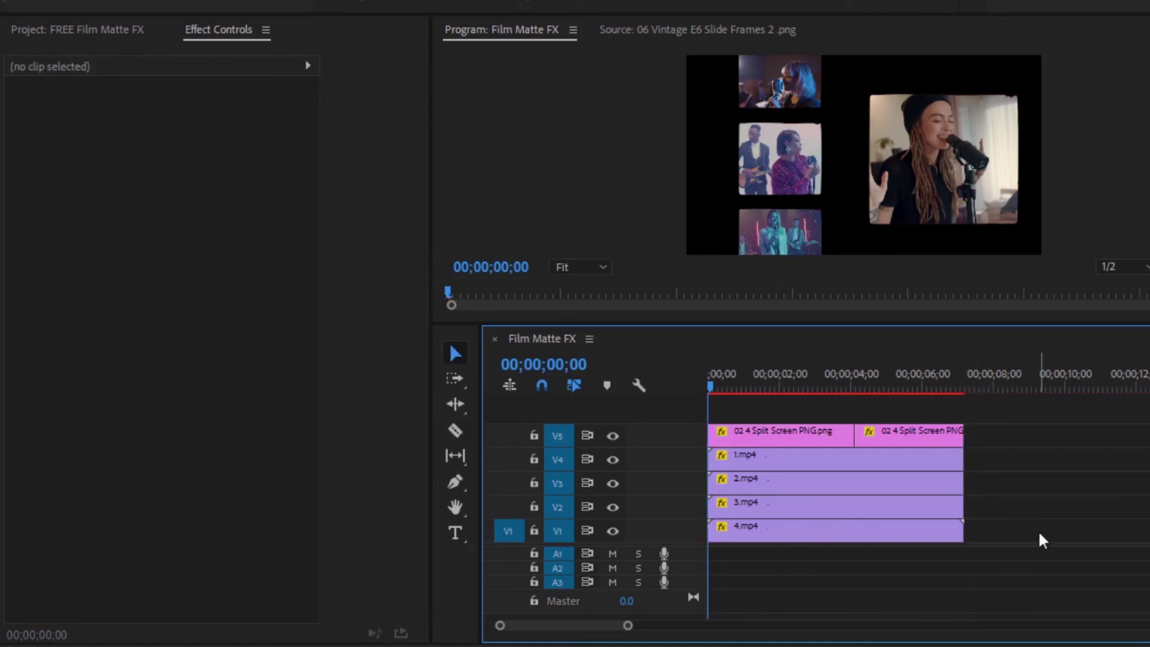